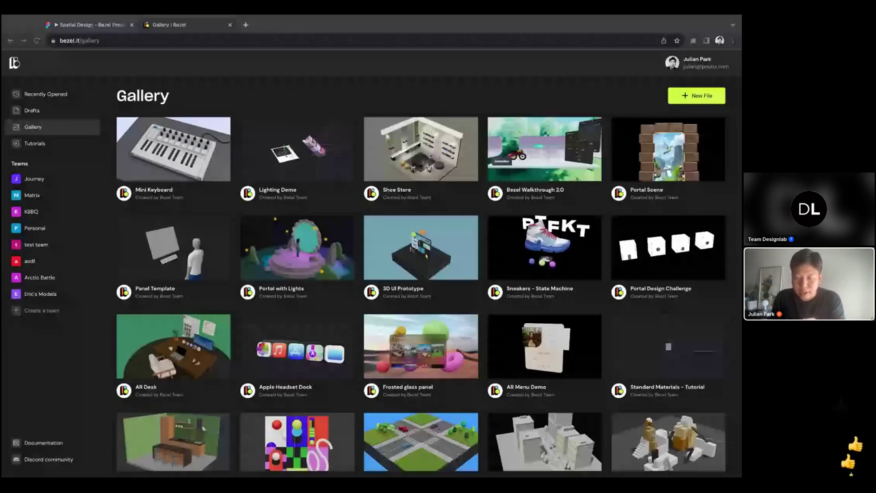
# - Open the Bezel Walkthrough 2.0 file from the gallery and return to it after viewing the Figma presentation's instructions
pyautogui.click(524, 43)
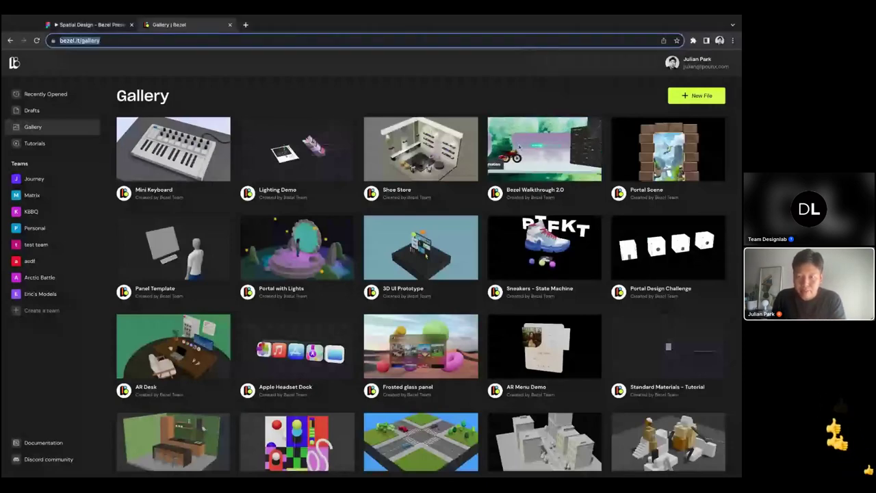
pyautogui.click(548, 174)
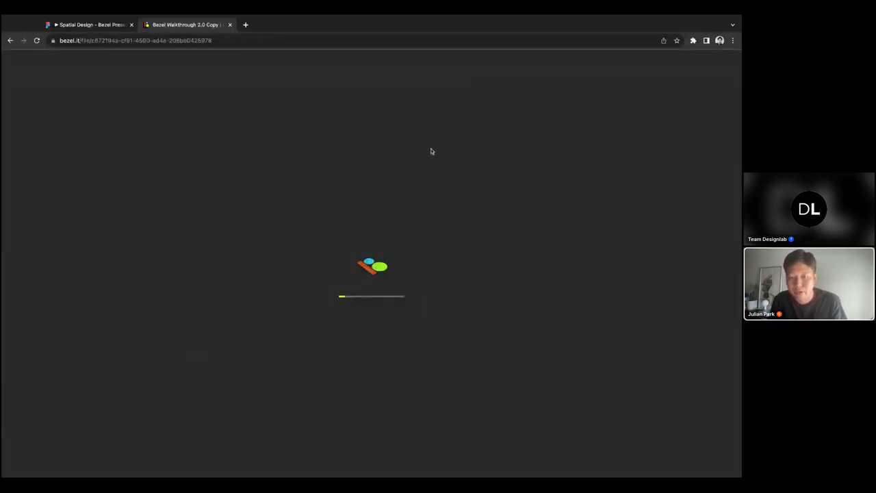
pyautogui.hotkey('ctrl', 'Tab')
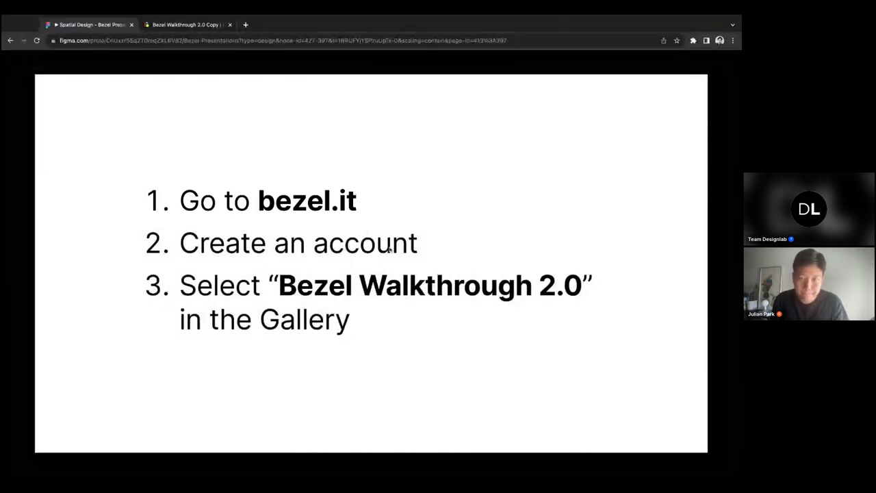
pyautogui.hotkey('ctrl', 'Tab')
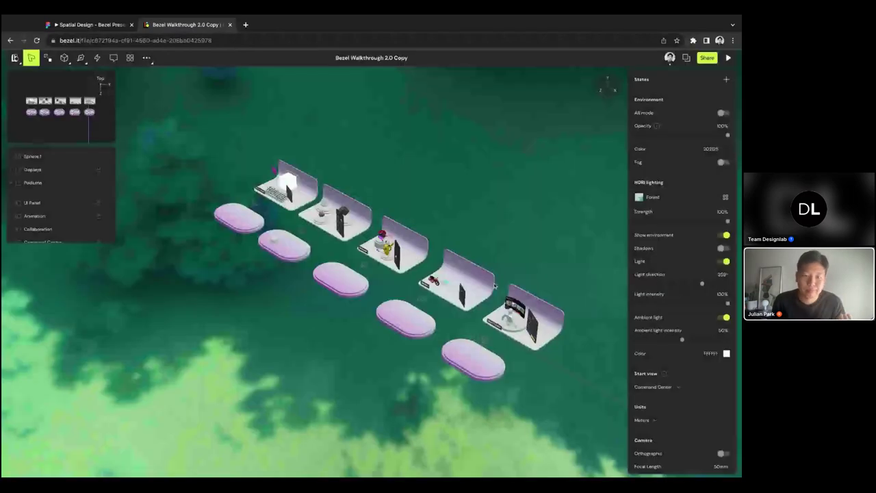
# - Examine the row of themed display stations and the podiums in front of them from several distances
pyautogui.moveTo(495, 286); pyautogui.dragTo(294, 357)
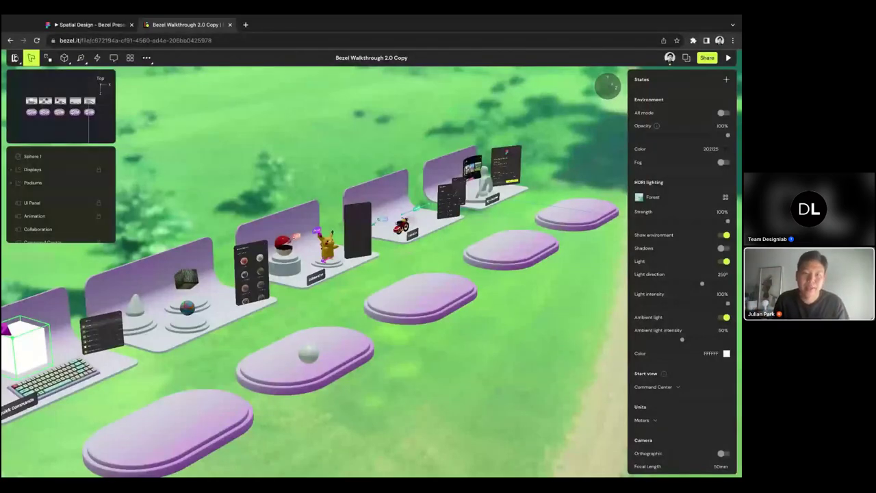
pyautogui.moveTo(284, 279); pyautogui.dragTo(301, 315)
pyautogui.scroll(3, 322, 301)
pyautogui.scroll(-3, 307, 314)
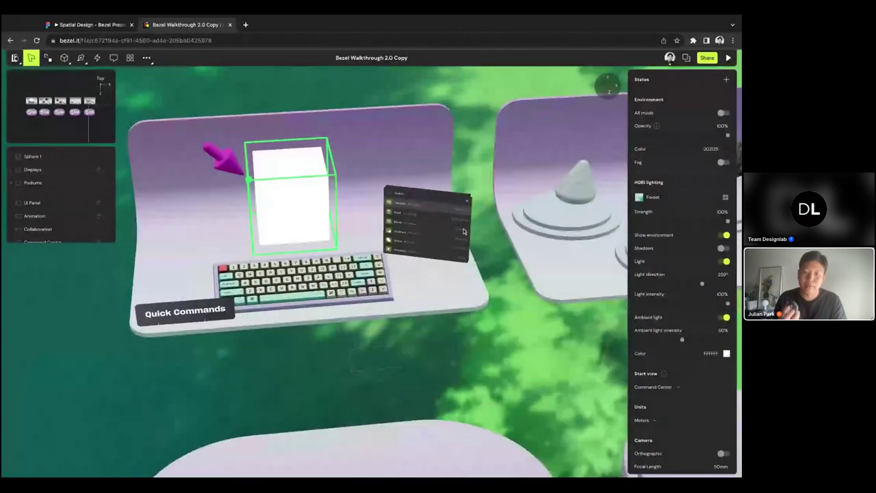
pyautogui.scroll(-5, 463, 232)
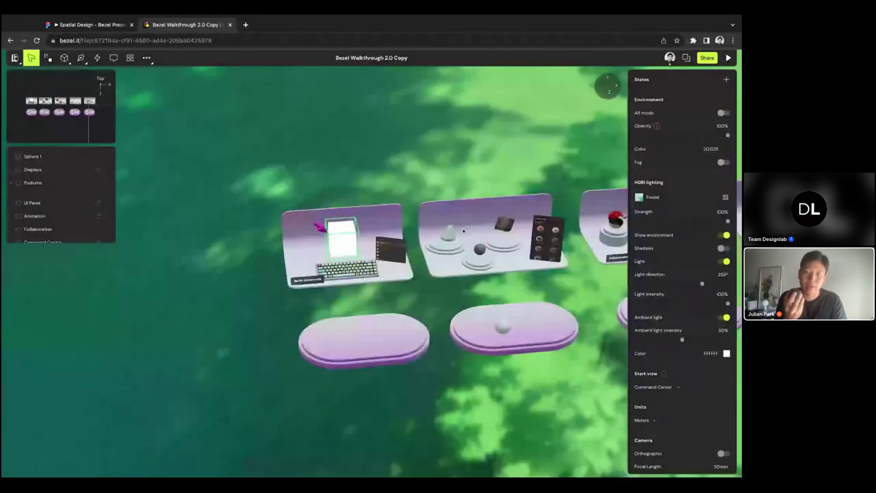
pyautogui.scroll(-10, 463, 231)
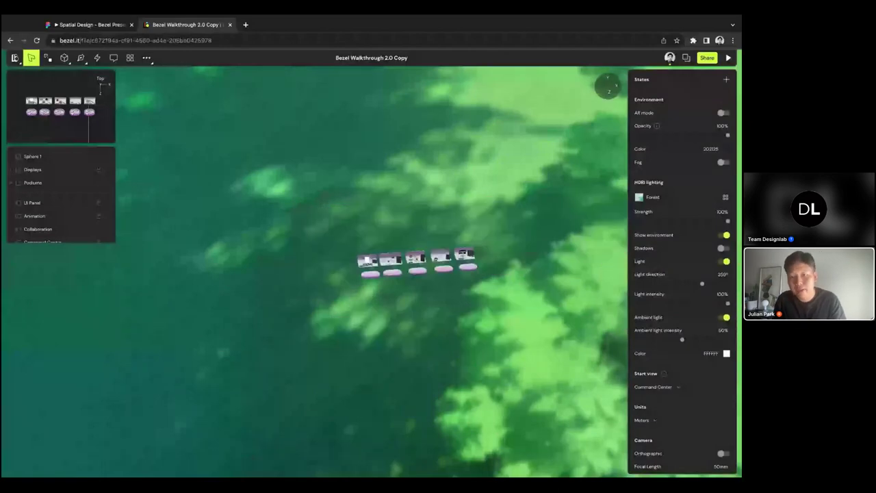
pyautogui.scroll(12, 314, 216)
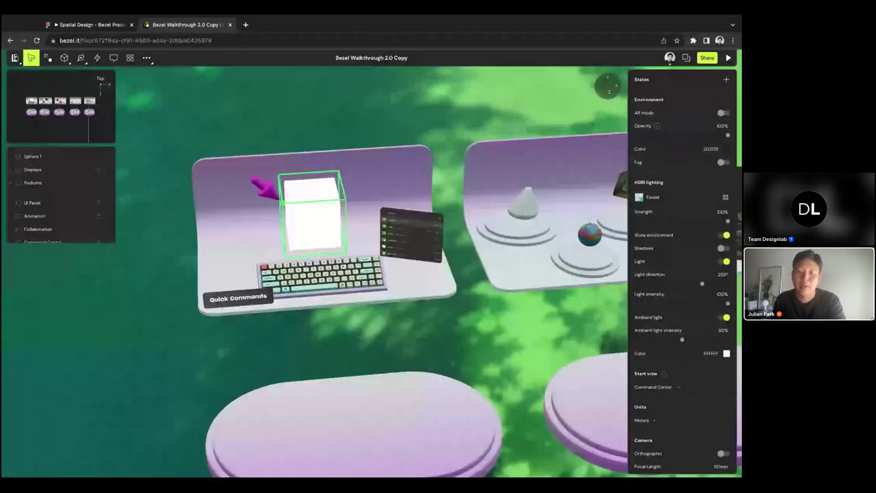
pyautogui.scroll(-2, 385, 305)
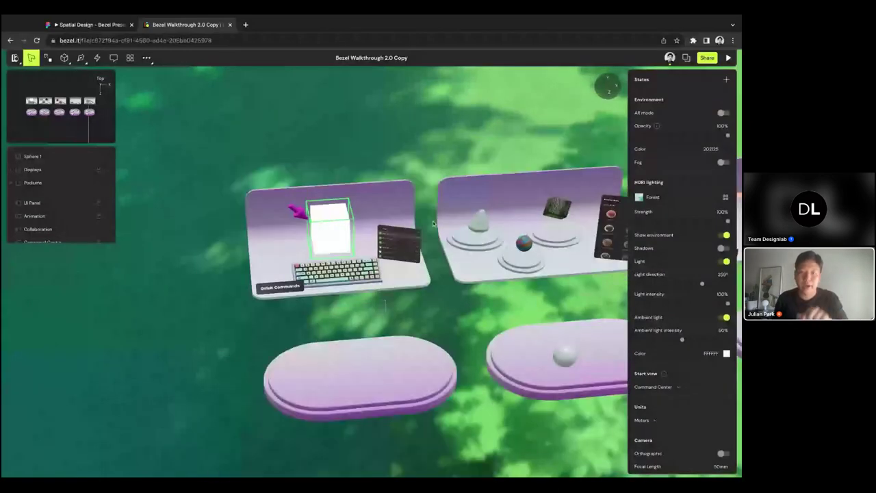
# - Examine the Quick Commands display up close, including its keyboard, outlined cube and command search list
pyautogui.moveTo(432, 223); pyautogui.dragTo(473, 247)
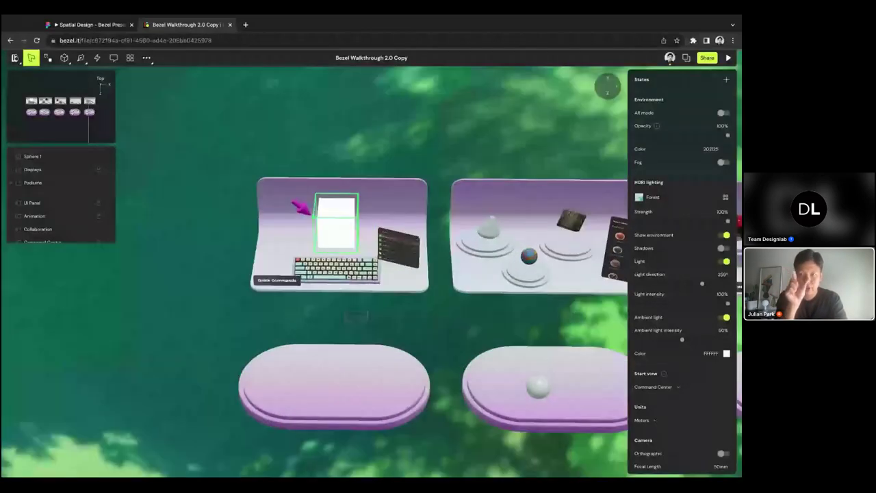
pyautogui.scroll(4, 355, 274)
pyautogui.moveTo(355, 274); pyautogui.dragTo(376, 301)
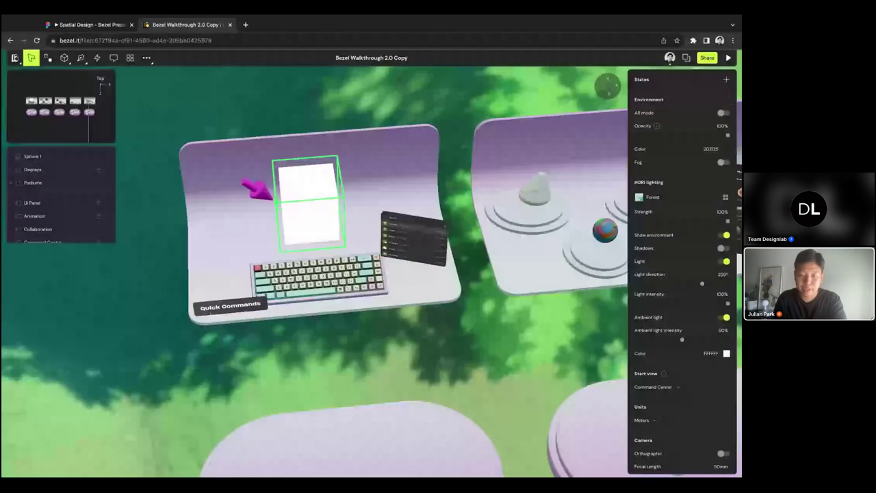
pyautogui.scroll(-3, 383, 260)
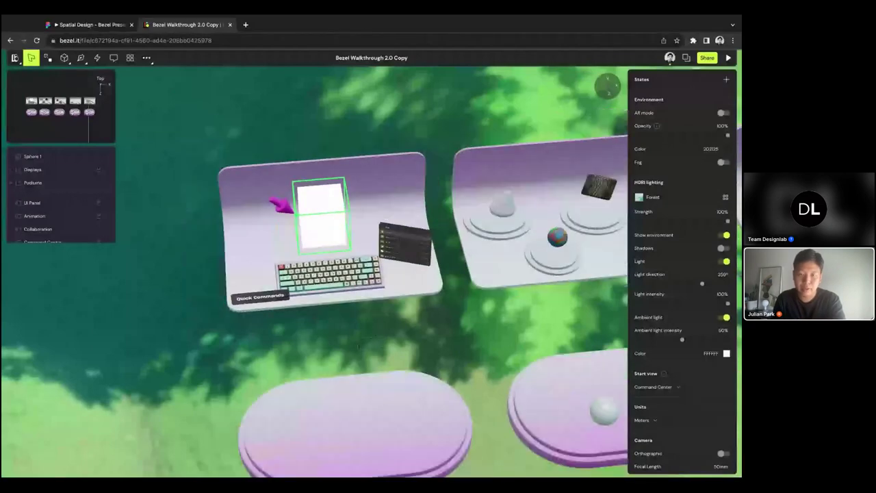
pyautogui.scroll(3, 383, 260)
pyautogui.scroll(5, 373, 260)
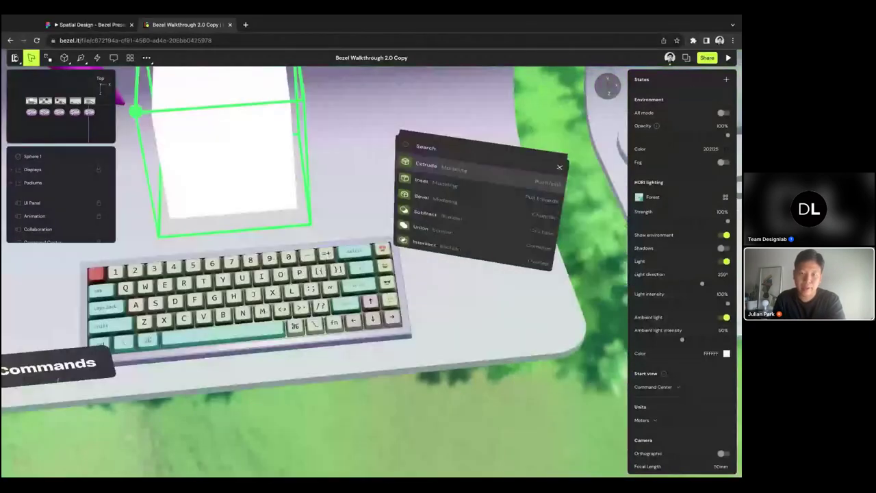
pyautogui.scroll(-5, 369, 264)
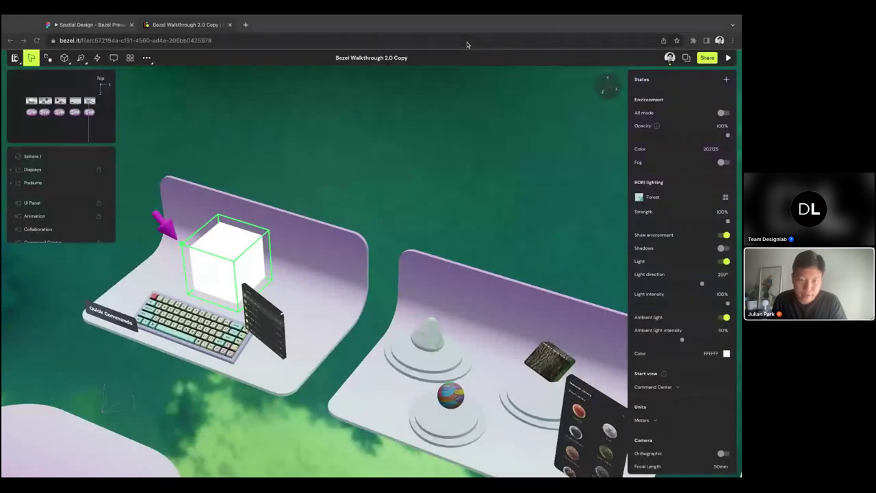
# - Draw a box about 3.5 m wide, 1.8 m high and 1.4 m deep on the podium in front of the Quick Commands display
pyautogui.click(415, 140)
pyautogui.hscroll(-5, 416, 139)
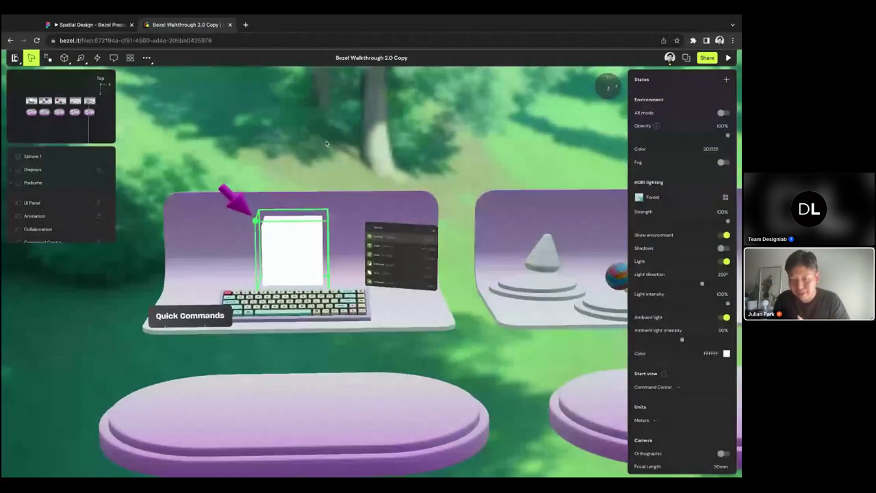
pyautogui.scroll(3, 380, 148)
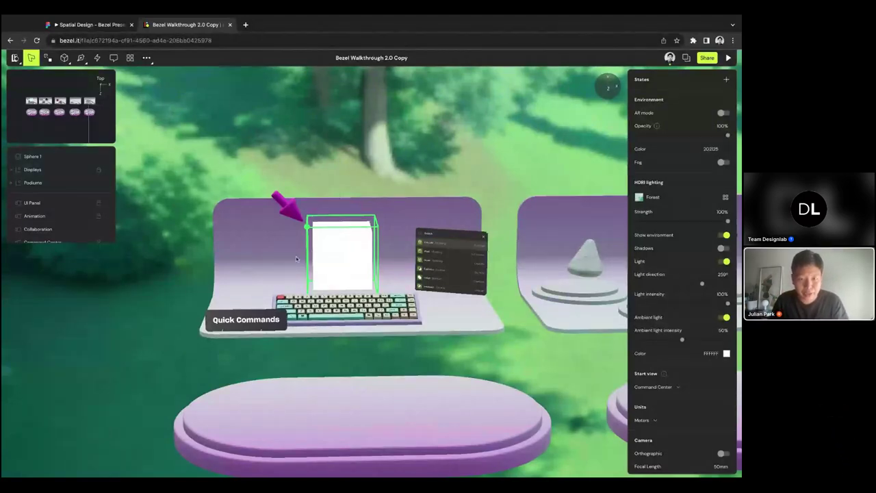
pyautogui.scroll(2, 296, 250)
pyautogui.scroll(-2, 294, 241)
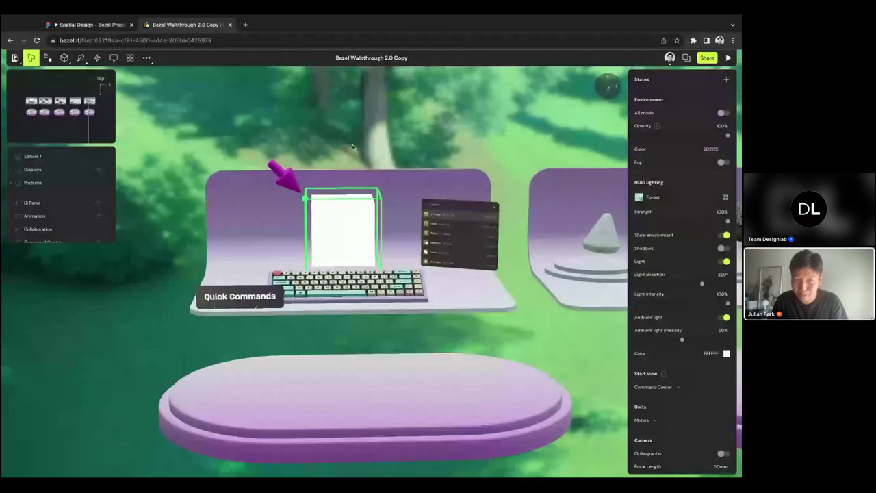
pyautogui.hscroll(3, 353, 145)
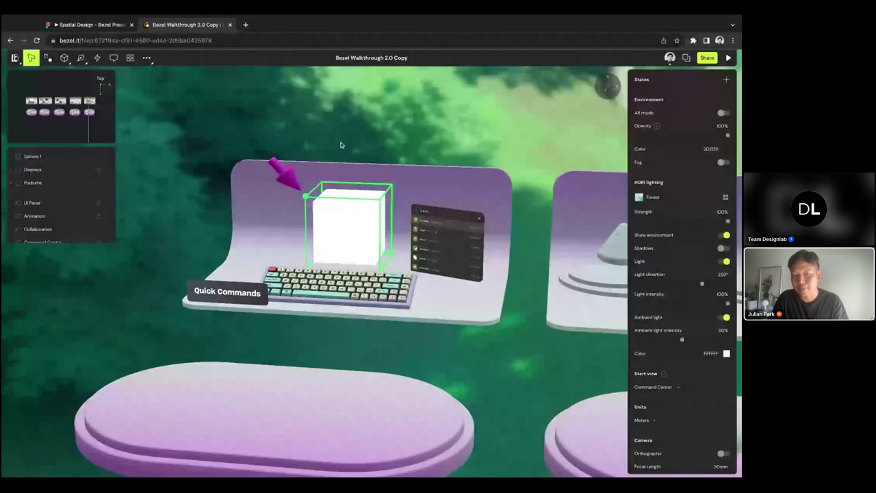
pyautogui.click(14, 58)
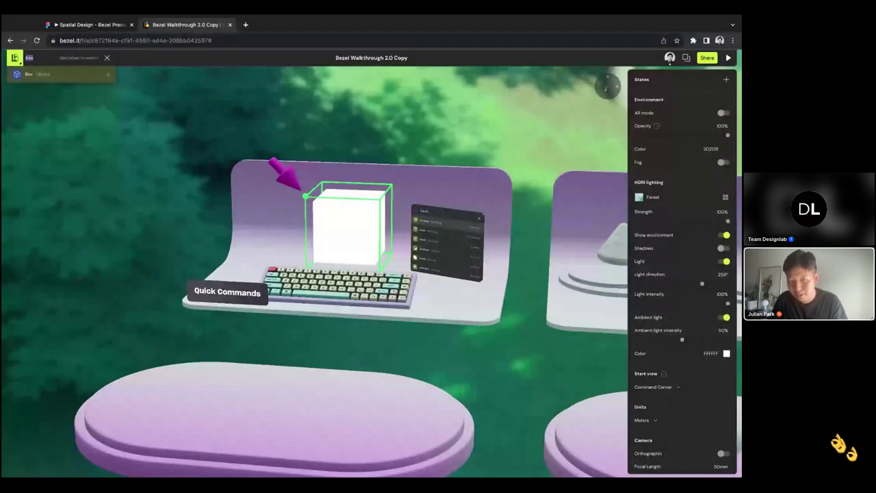
pyautogui.write('b')
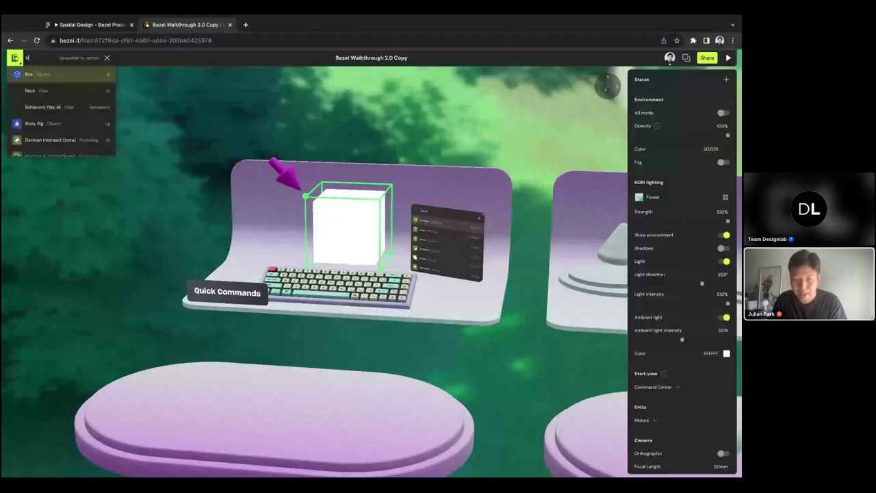
pyautogui.press('Return')
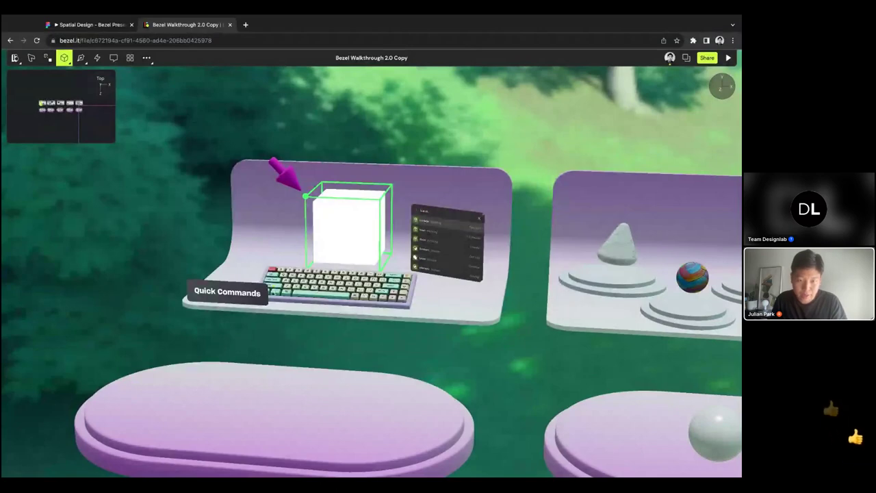
pyautogui.moveTo(193, 388); pyautogui.dragTo(349, 429)
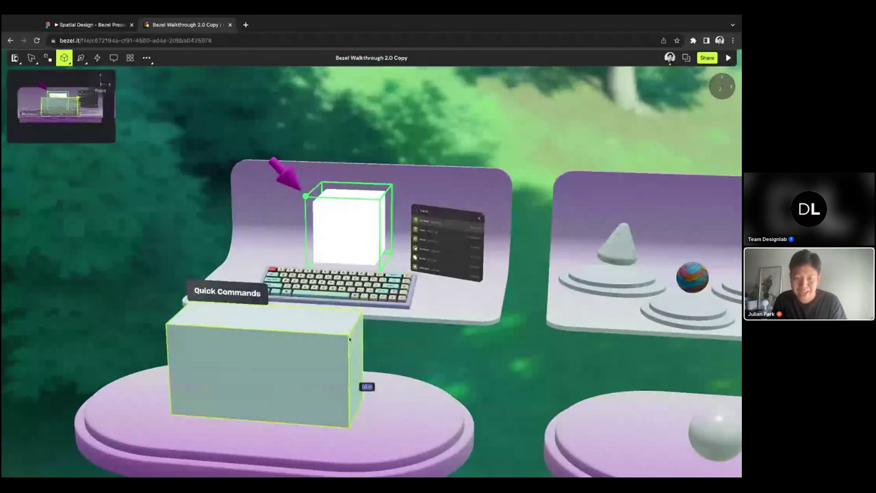
pyautogui.click(350, 340)
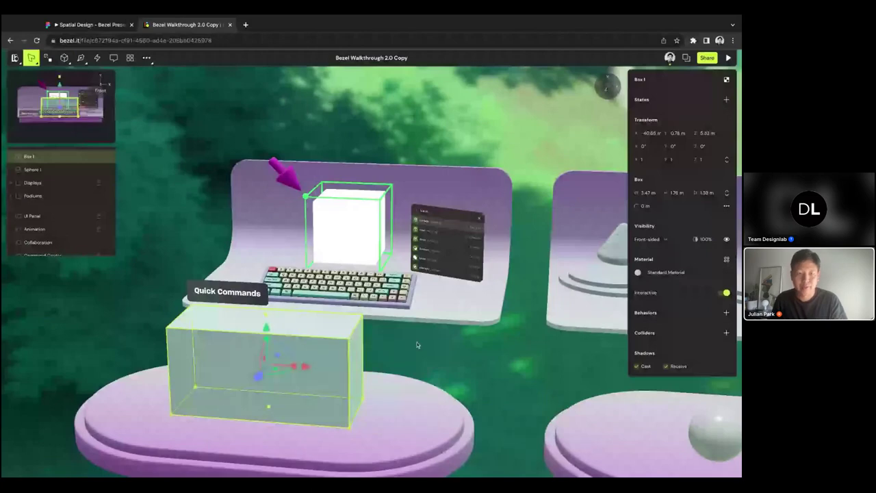
# - Add a sphere about 0.74 m in diameter on the box's top face, near its left end
pyautogui.hscroll(3, 418, 344)
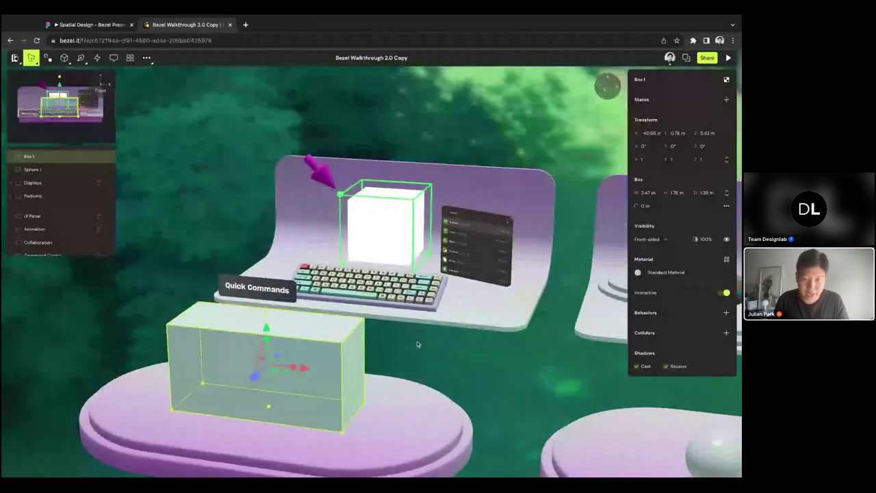
pyautogui.hscroll(-5, 417, 345)
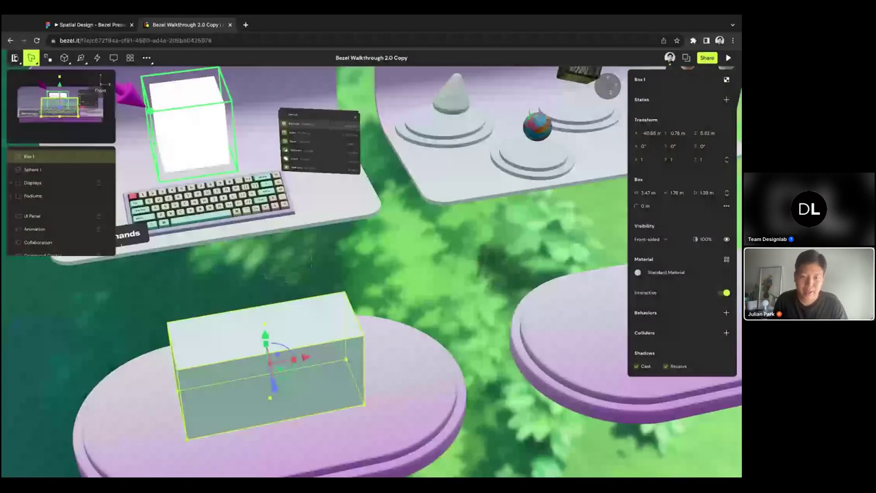
pyautogui.scroll(3, 460, 316)
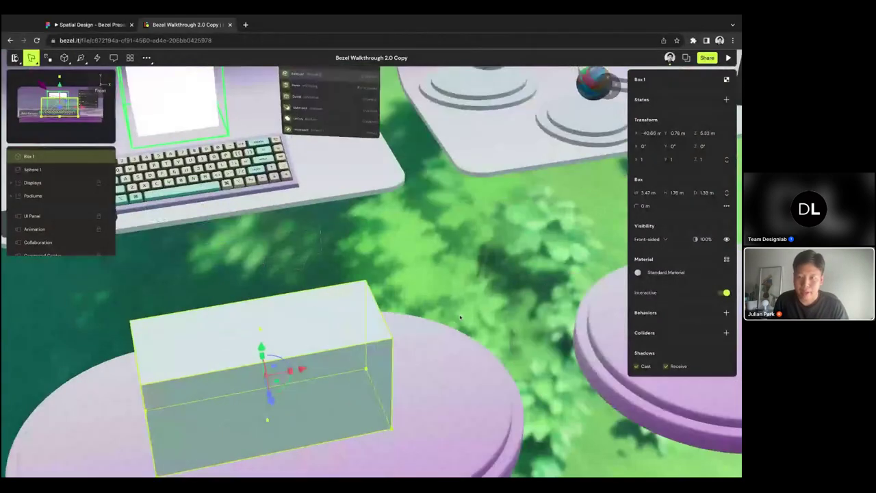
pyautogui.scroll(-5, 479, 301)
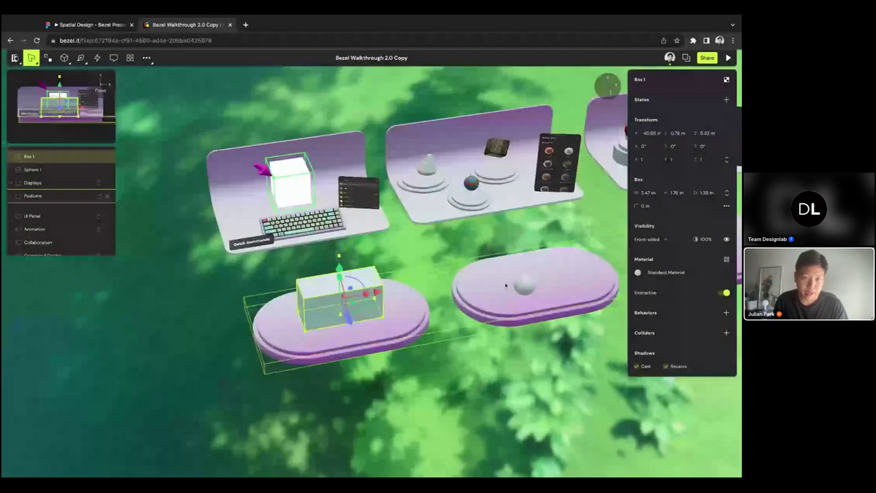
pyautogui.scroll(5, 506, 274)
pyautogui.hscroll(3, 513, 253)
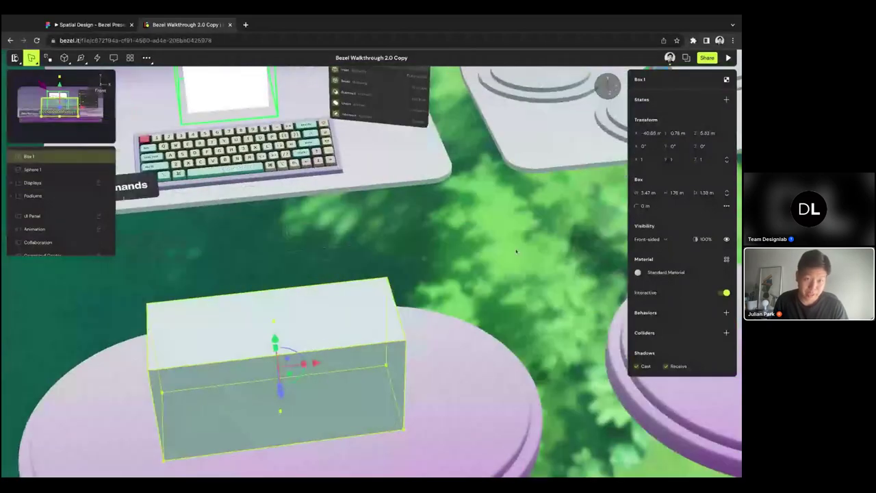
pyautogui.click(63, 57)
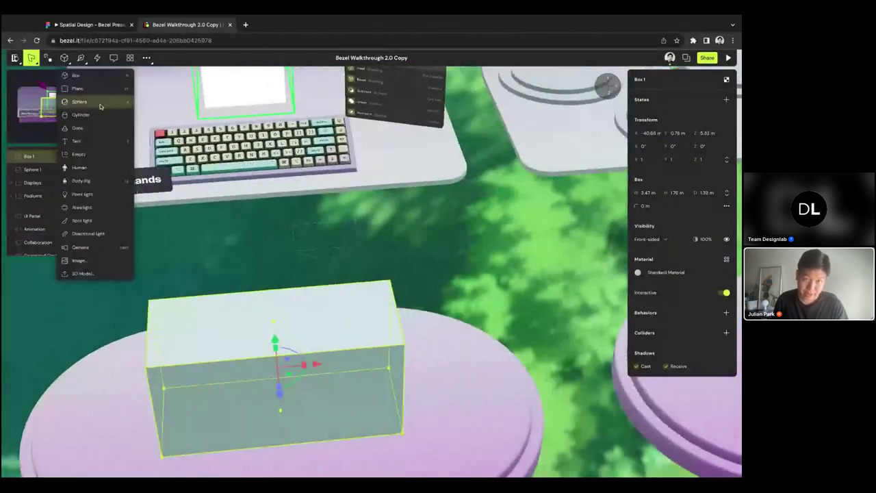
pyautogui.click(91, 103)
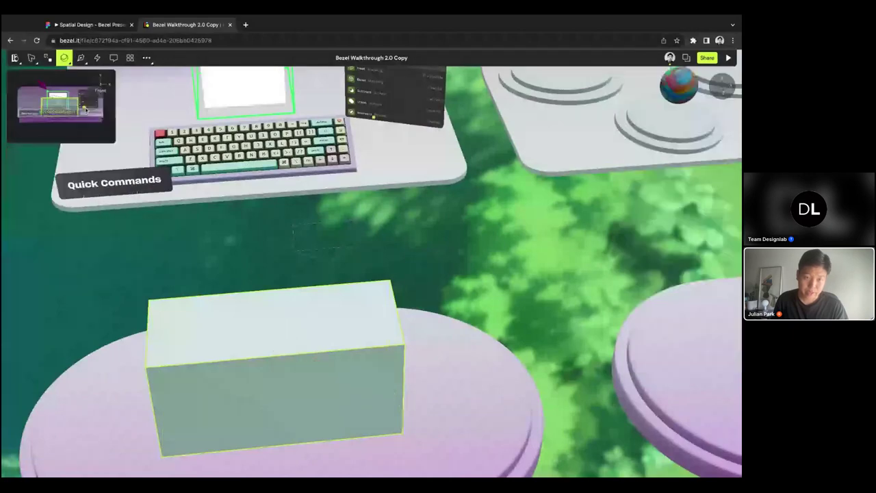
pyautogui.click(195, 331)
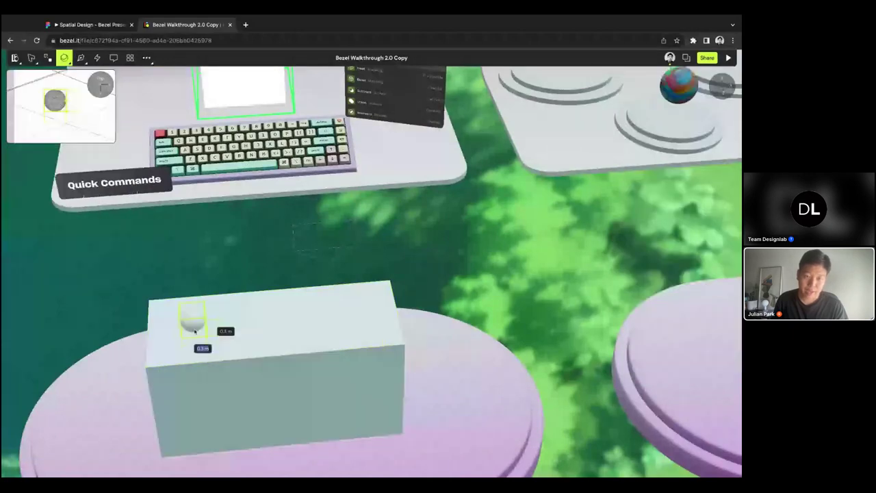
pyautogui.moveTo(194, 331); pyautogui.dragTo(232, 275)
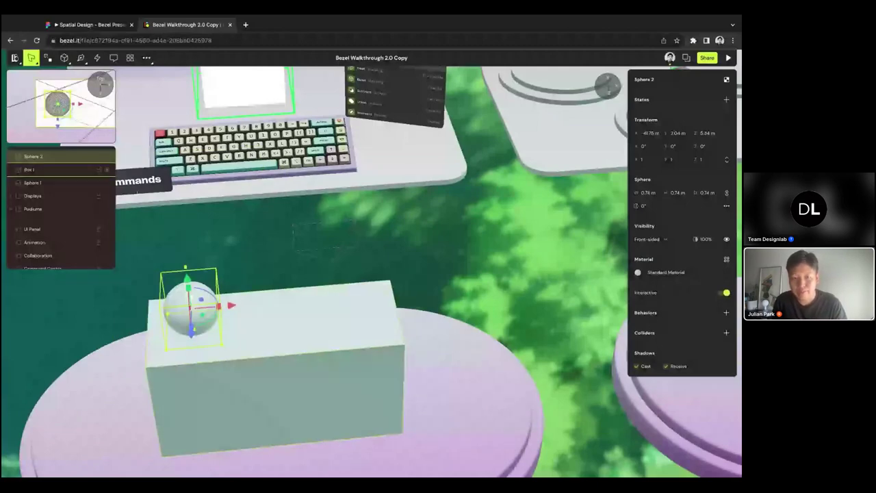
# - Duplicate the sphere, place the copy just right of the original on the box, and set the copy's standard material color to red
pyautogui.hotkey('ctrl', 'v')
pyautogui.moveTo(166, 309); pyautogui.dragTo(232, 309)
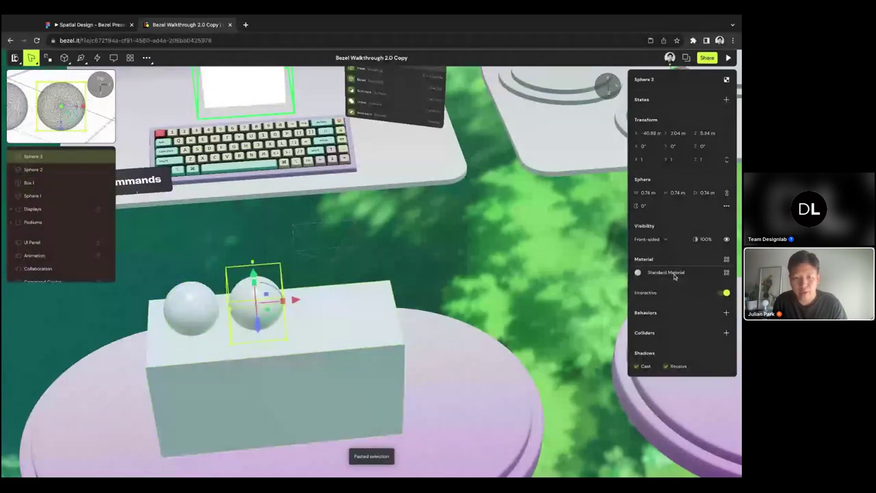
pyautogui.click(674, 276)
pyautogui.click(598, 355)
pyautogui.click(571, 394)
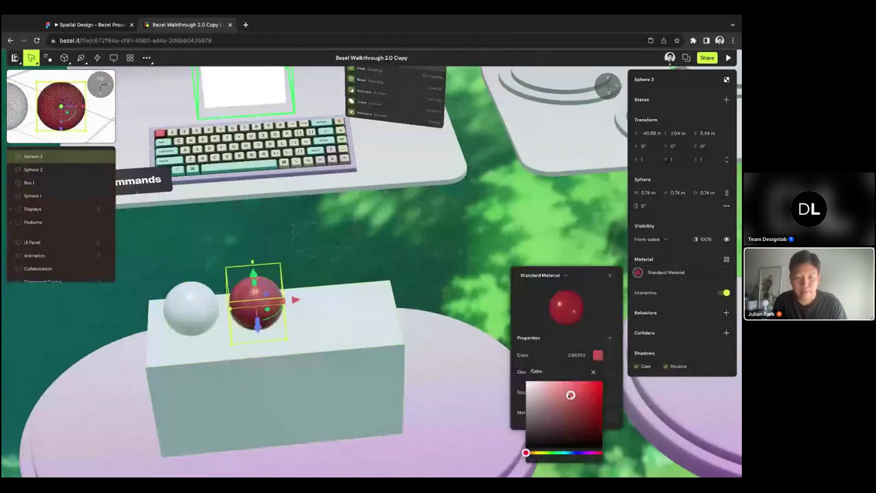
# - Duplicate the red sphere and place the copy just right of it on top of the box
pyautogui.click(297, 303)
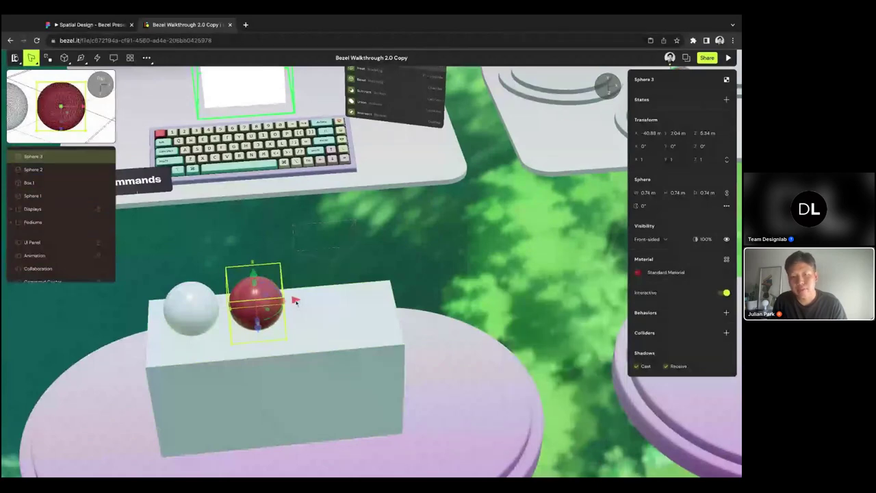
pyautogui.press('super+d')
pyautogui.moveTo(296, 303); pyautogui.dragTo(340, 300)
pyautogui.click(476, 263)
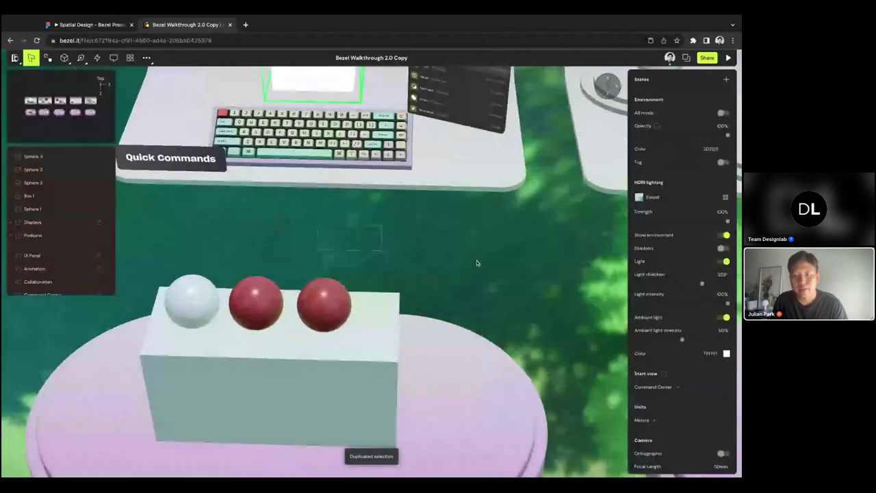
# - Examine the materials display up close, including its cone, patterned sphere, bark cube and Material Library board
pyautogui.moveTo(477, 263); pyautogui.dragTo(366, 323)
pyautogui.hscroll(4, 366, 323)
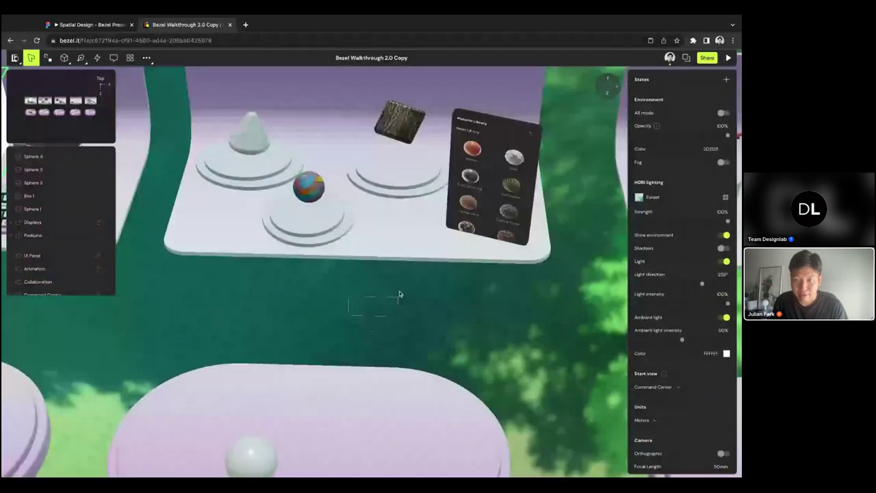
pyautogui.moveTo(399, 294); pyautogui.dragTo(442, 276)
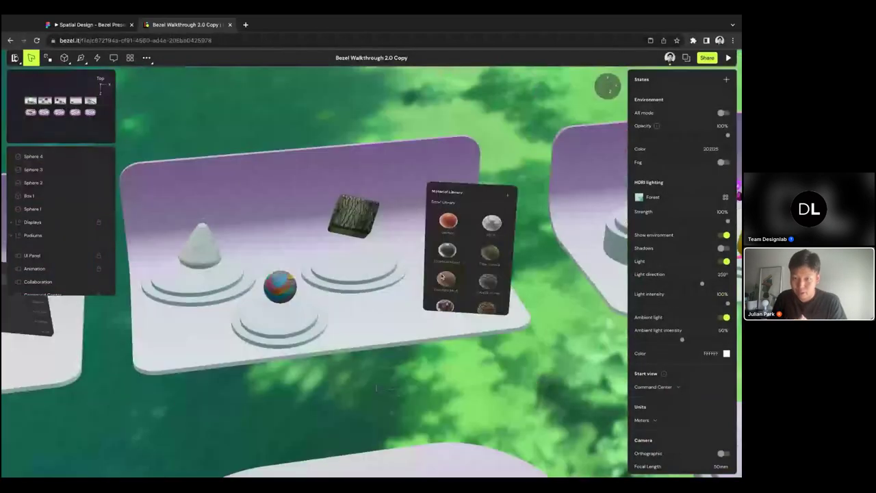
pyautogui.scroll(3, 442, 276)
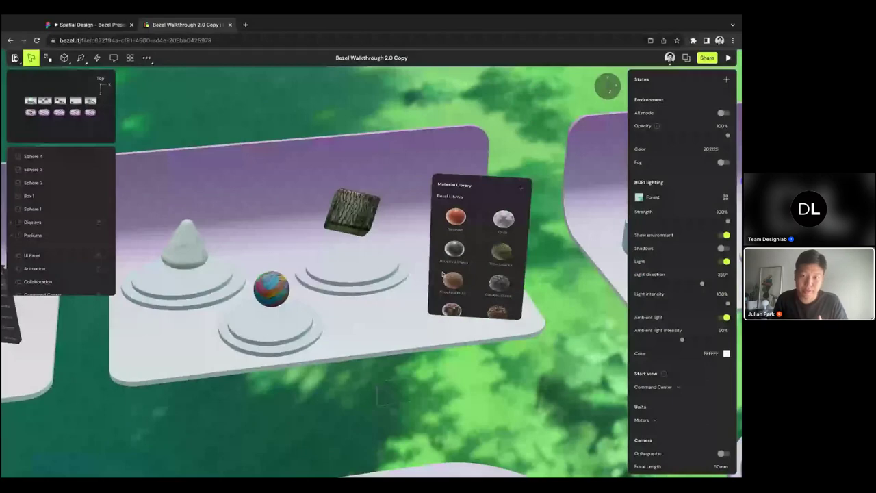
pyautogui.scroll(3, 423, 243)
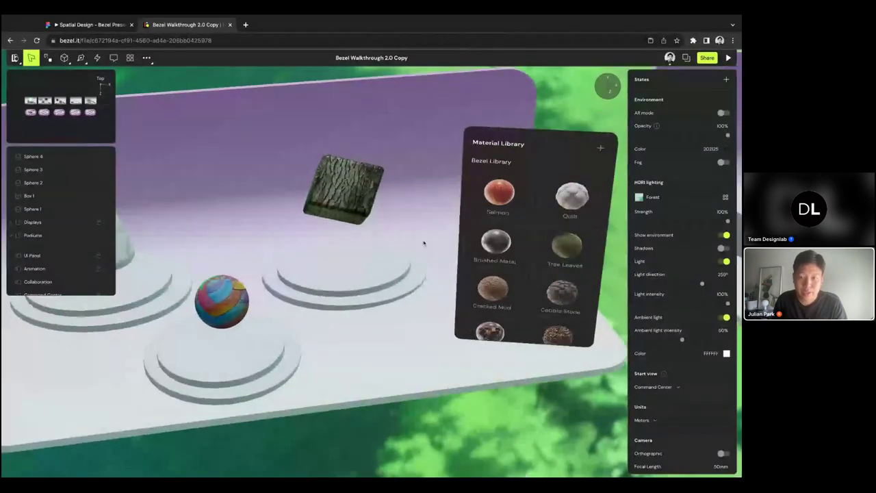
pyautogui.hscroll(-4, 417, 272)
pyautogui.moveTo(417, 272); pyautogui.dragTo(393, 319)
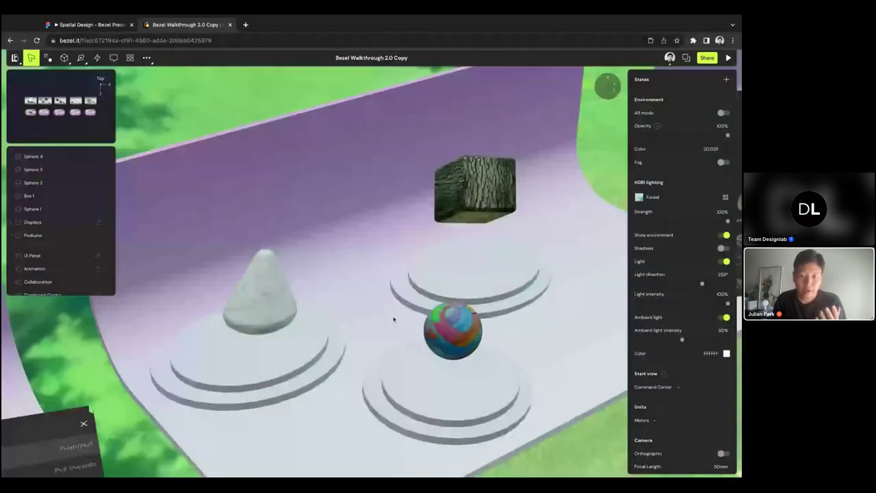
pyautogui.hscroll(5, 393, 319)
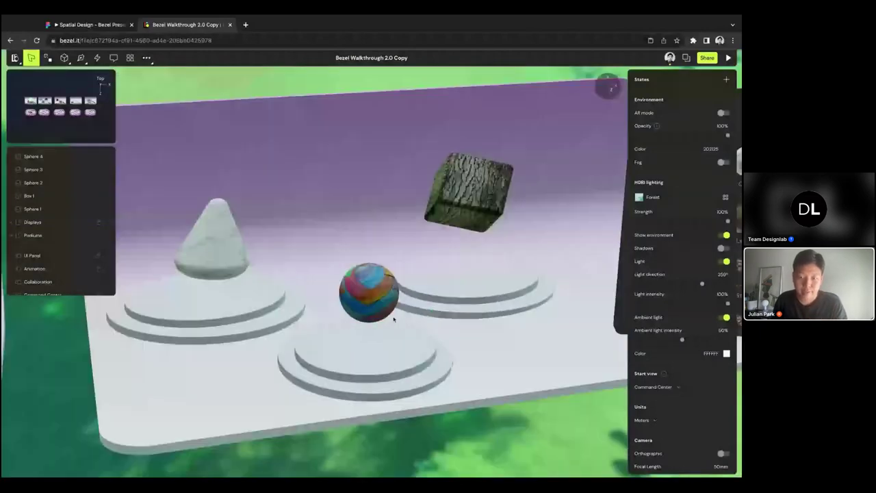
pyautogui.hscroll(5, 411, 310)
pyautogui.scroll(-3, 428, 301)
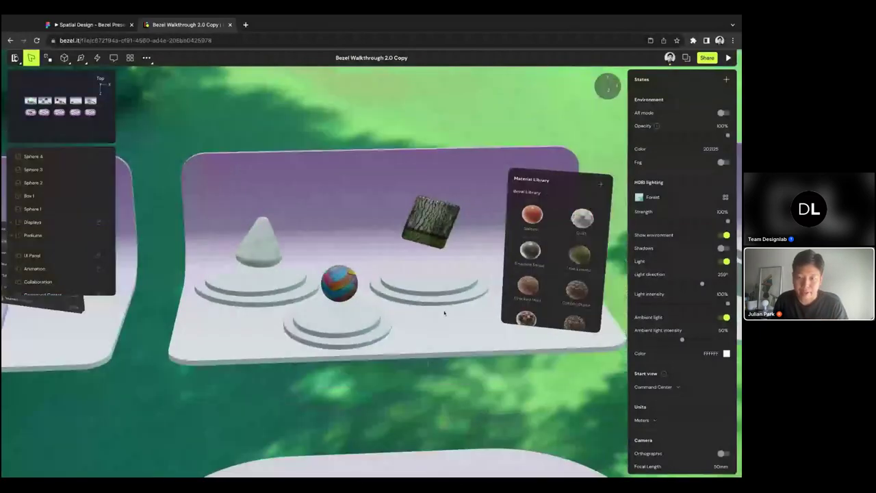
pyautogui.scroll(-3, 444, 313)
# - Apply the Bark material from this file's library to the white sphere on the podium before the materials display
pyautogui.click(339, 371)
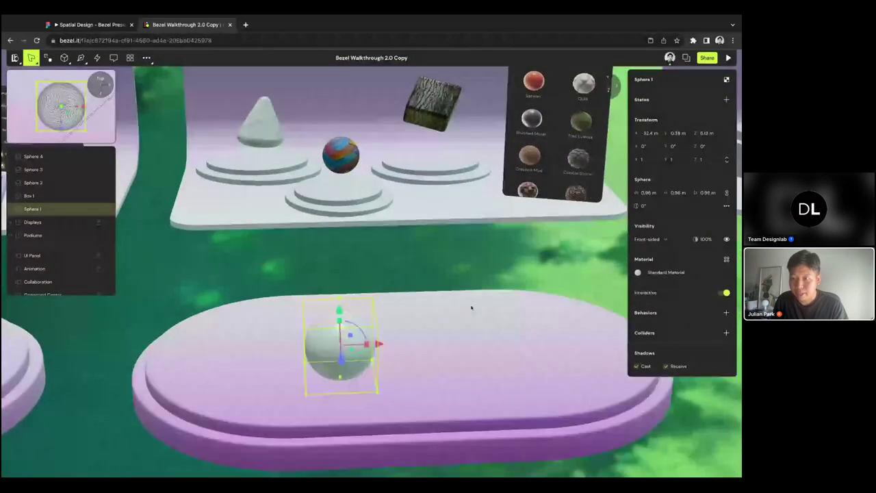
pyautogui.click(639, 272)
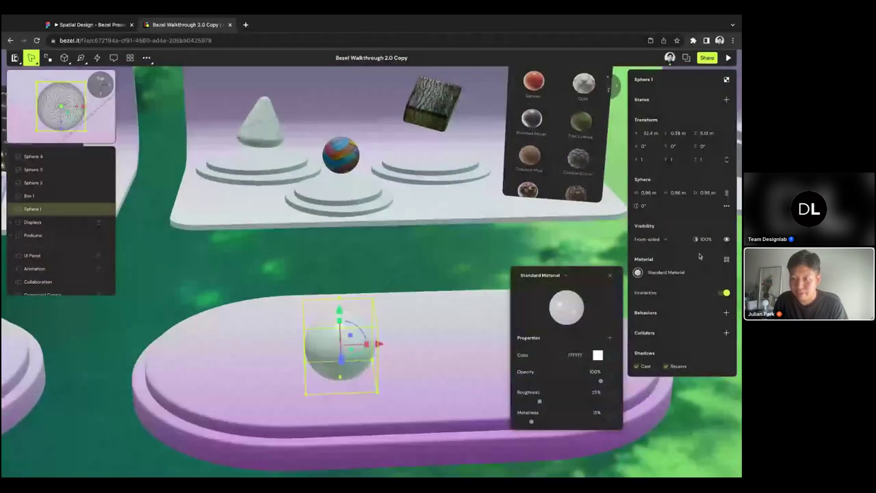
pyautogui.click(727, 273)
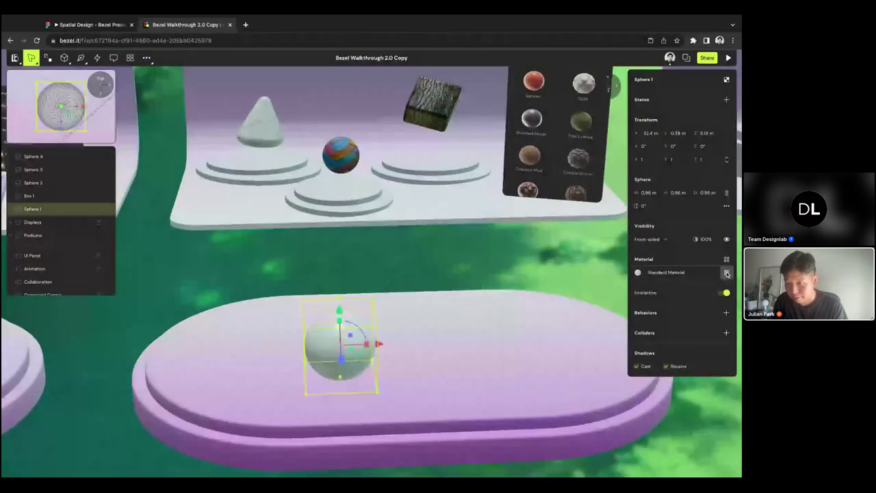
pyautogui.click(726, 274)
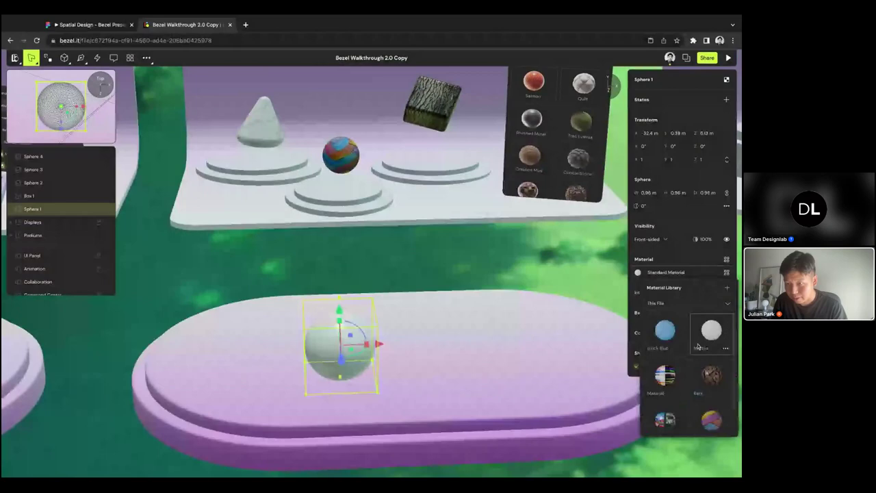
pyautogui.click(687, 267)
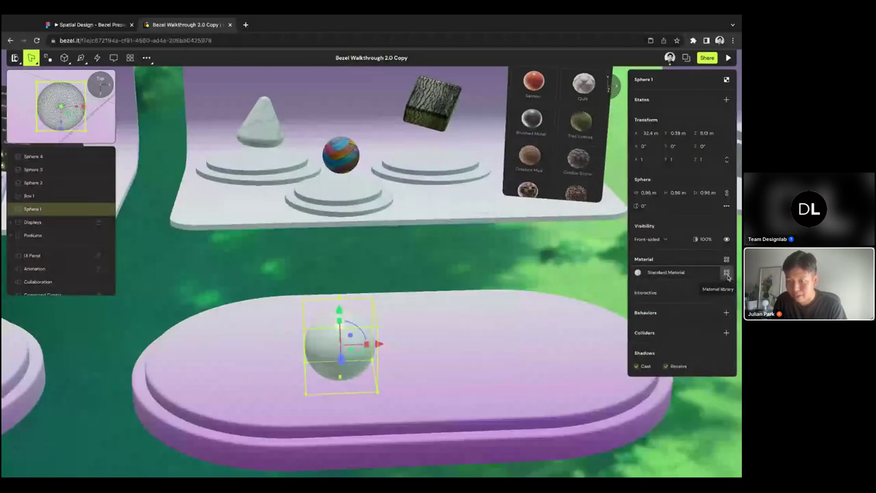
pyautogui.click(727, 273)
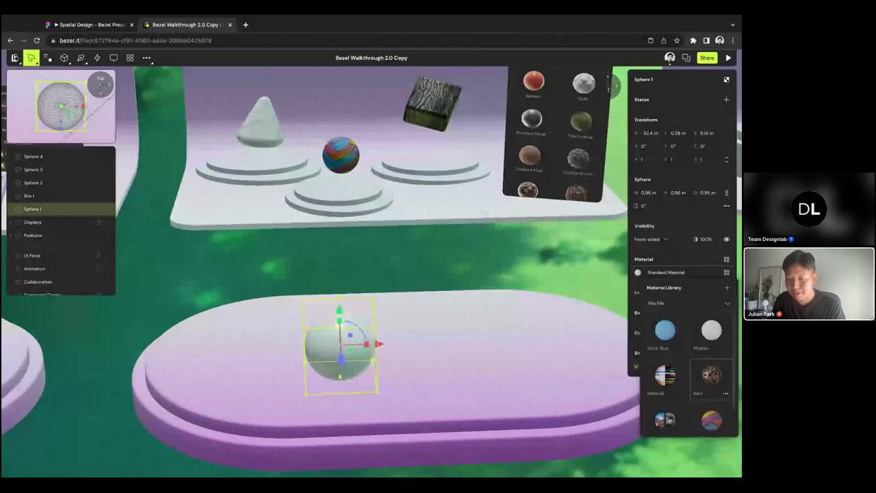
pyautogui.click(706, 374)
pyautogui.click(676, 275)
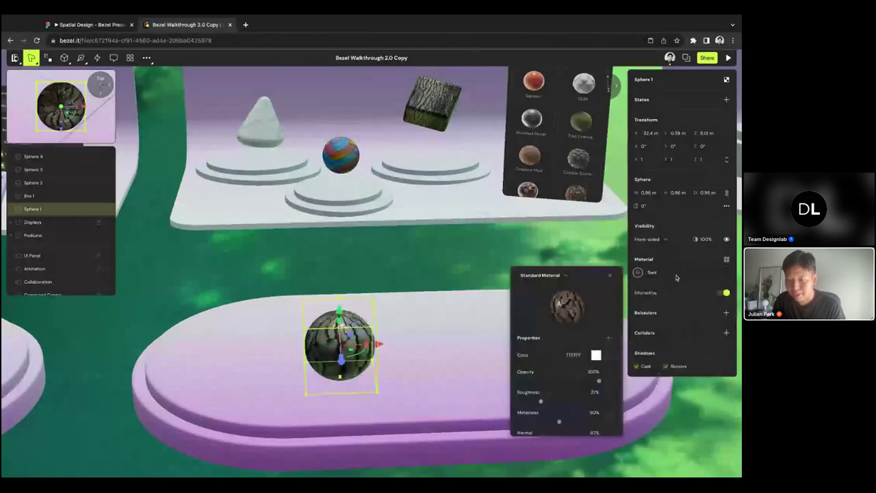
# - Replace the podium sphere's material with the multicolored swirl material from this file's library
pyautogui.click(676, 274)
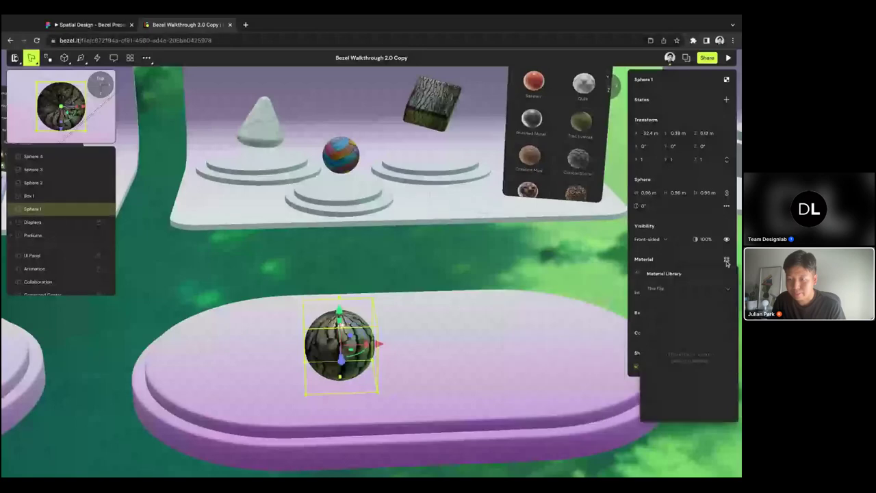
pyautogui.scroll(-1, 712, 357)
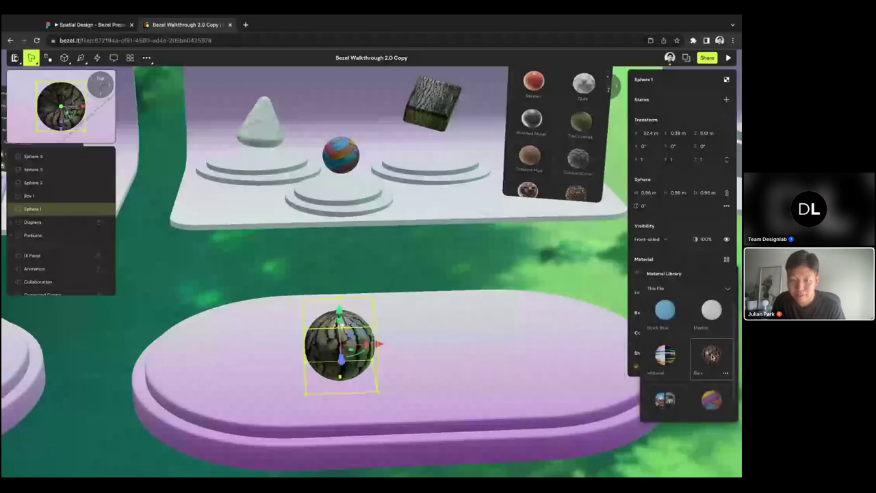
pyautogui.scroll(-3, 712, 355)
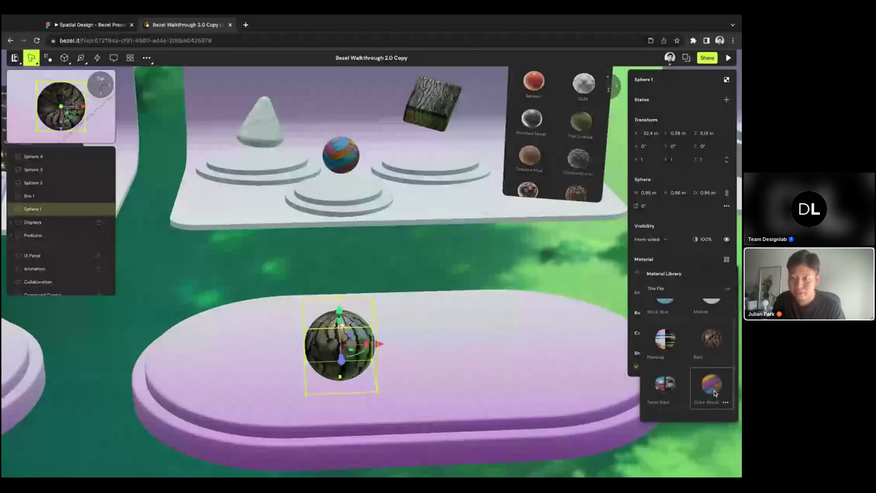
pyautogui.click(711, 387)
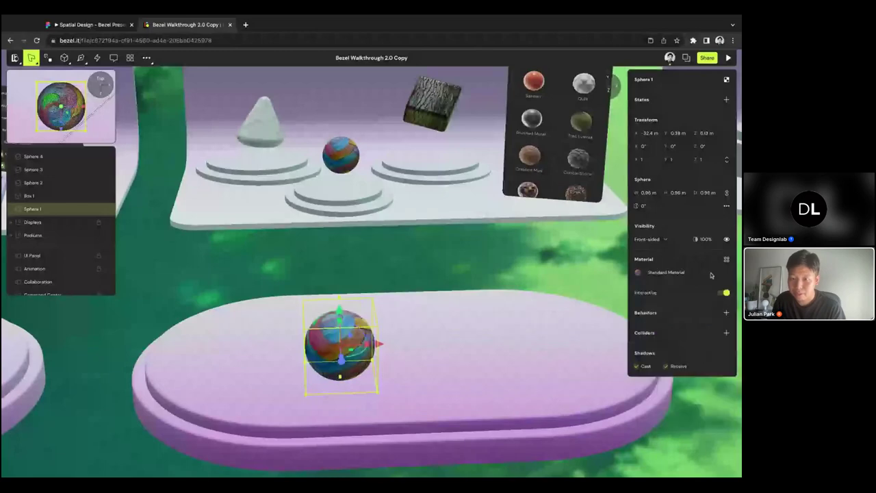
# - Apply the Marble material from this file's library to the podium sphere and inspect it up close
pyautogui.click(711, 274)
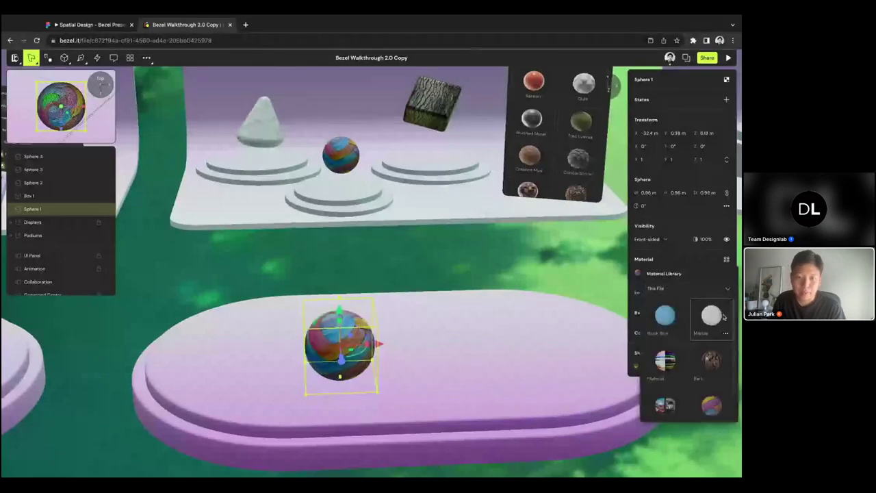
pyautogui.click(723, 316)
pyautogui.click(426, 259)
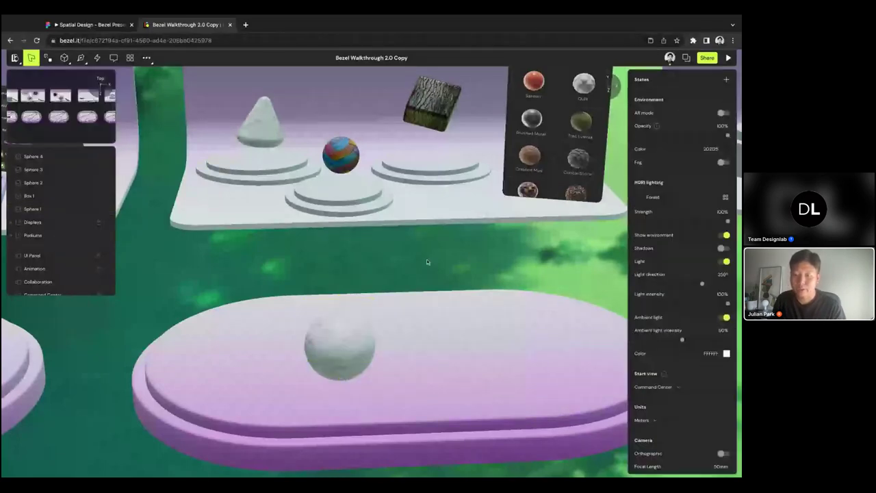
pyautogui.scroll(3, 489, 254)
pyautogui.click(322, 338)
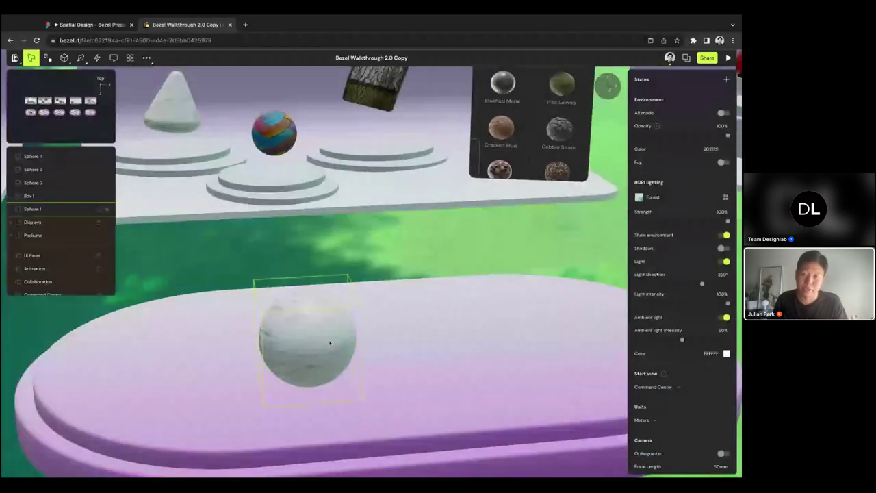
pyautogui.moveTo(658, 281)
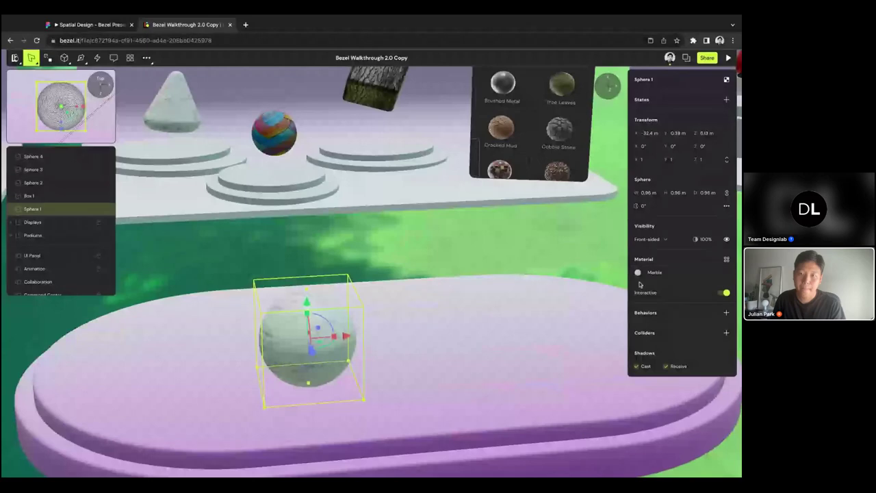
# - Post the comment "cool pika" on the Pikachu's head in the Collaboration display
pyautogui.scroll(-3, 576, 285)
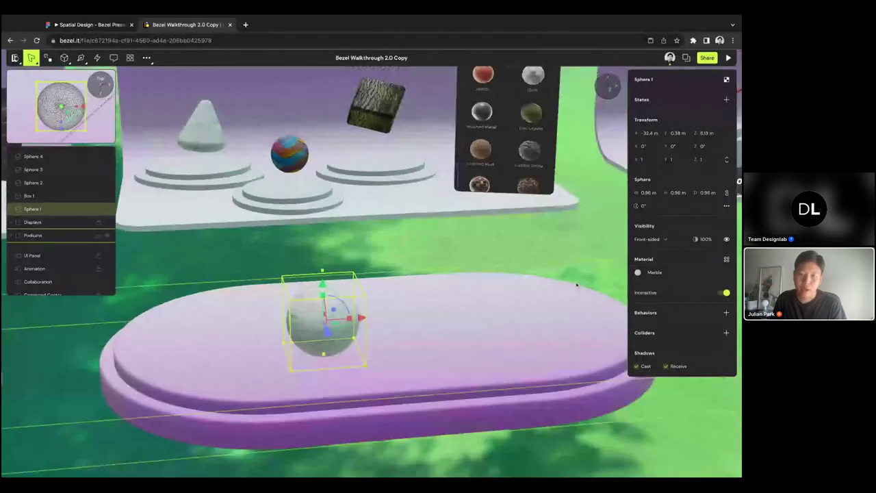
pyautogui.moveTo(576, 286); pyautogui.dragTo(226, 327)
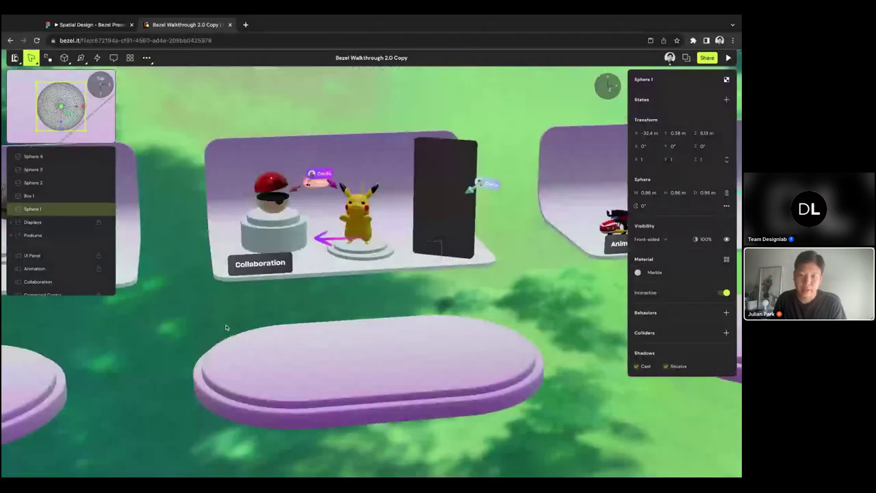
pyautogui.scroll(3, 401, 275)
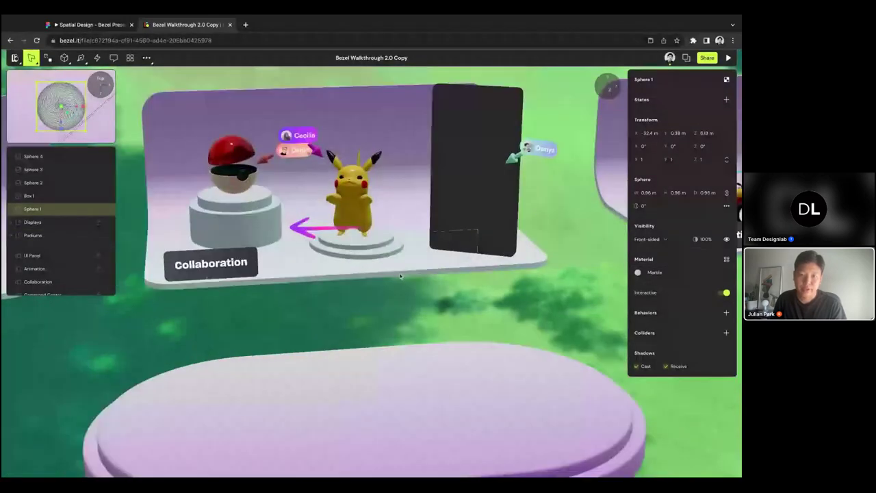
pyautogui.moveTo(401, 276); pyautogui.dragTo(449, 297)
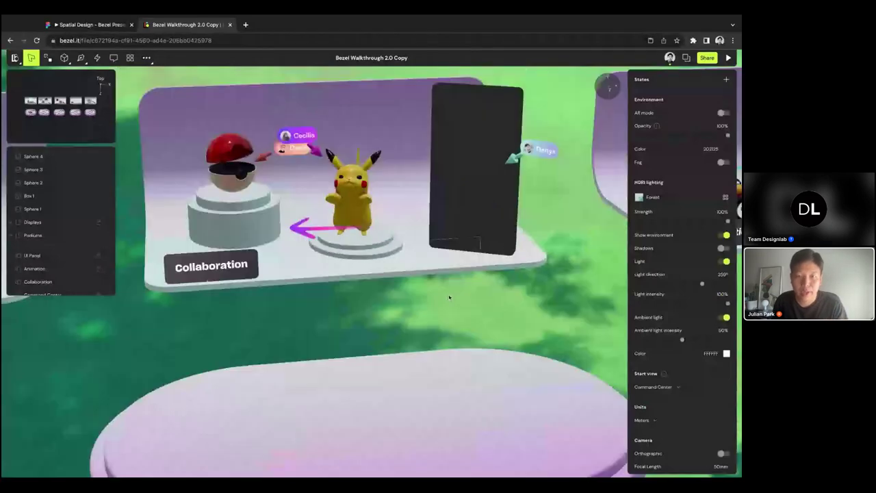
pyautogui.hscroll(-2, 449, 297)
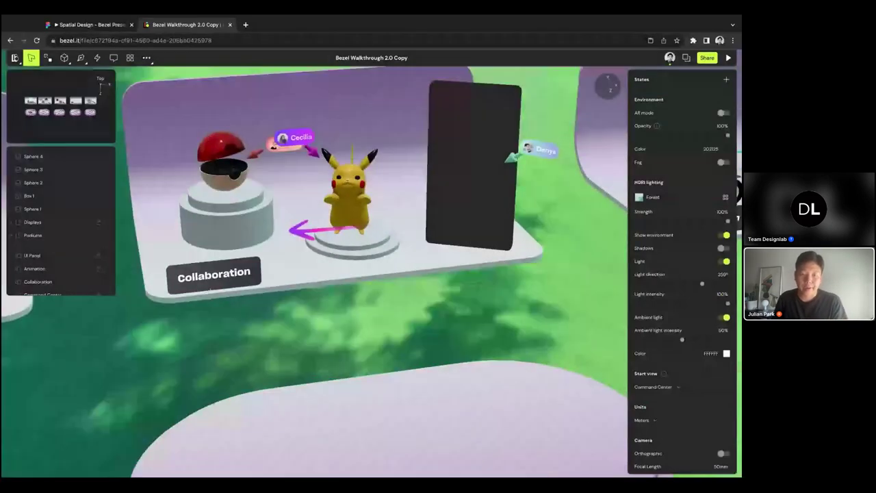
pyautogui.scroll(-5, 499, 277)
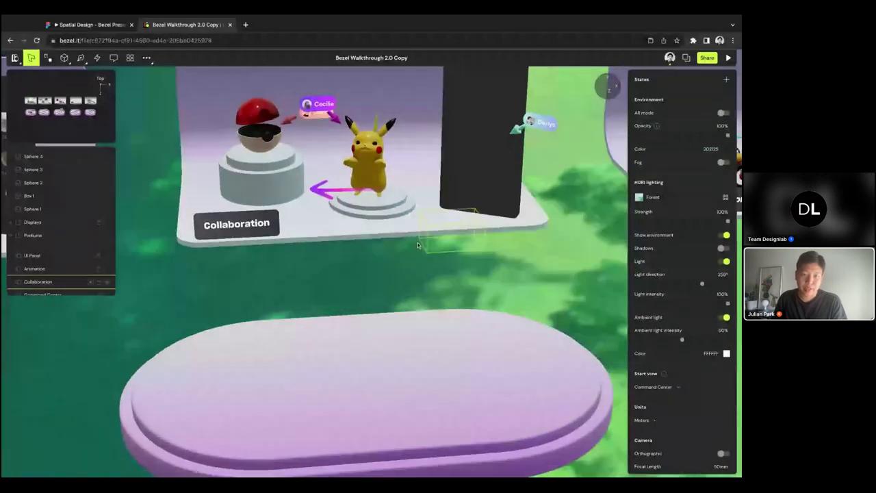
pyautogui.scroll(5, 406, 347)
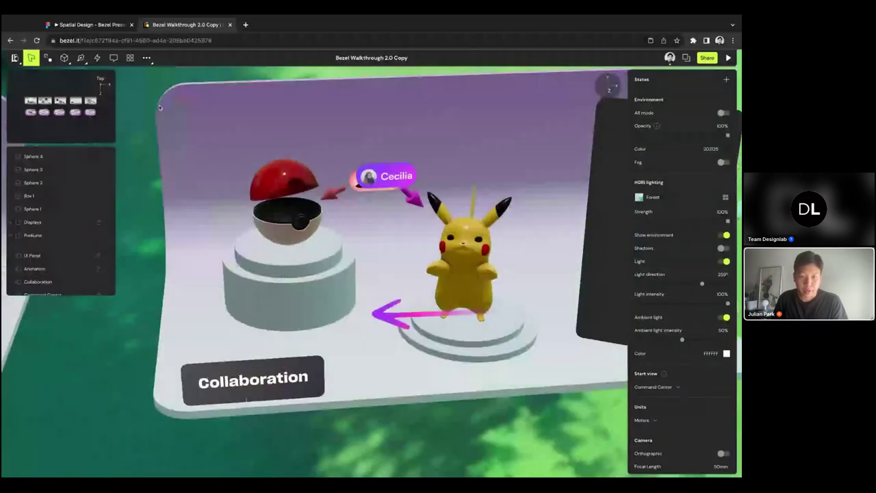
pyautogui.click(113, 57)
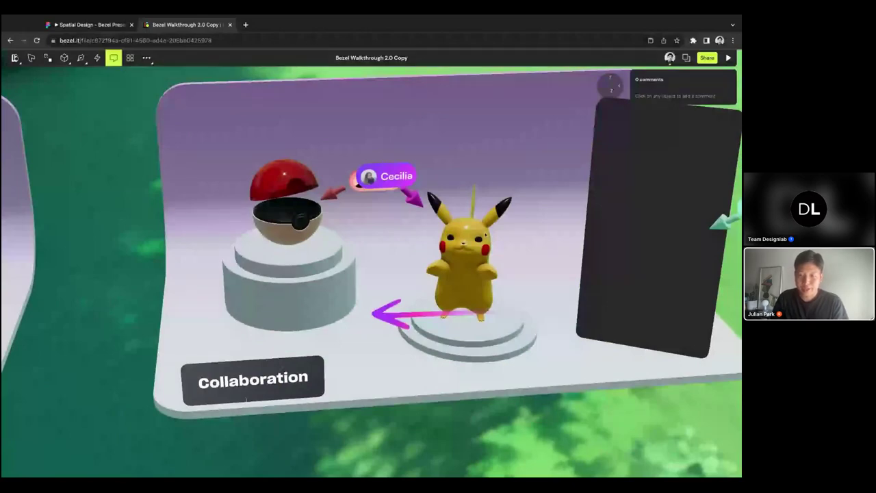
pyautogui.click(463, 230)
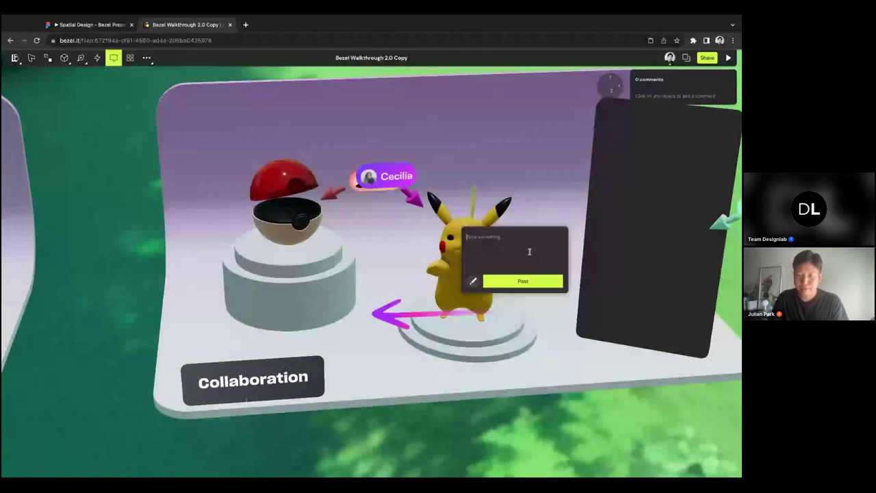
pyautogui.write('cool pika')
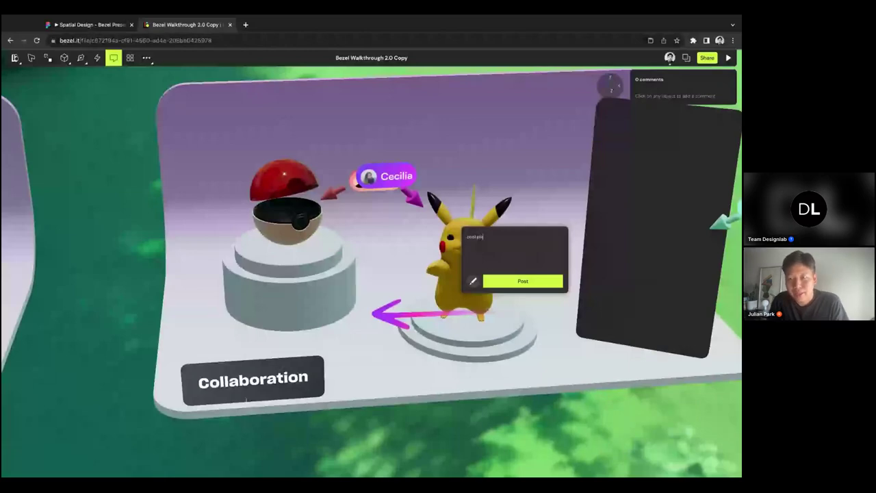
pyautogui.press('Return')
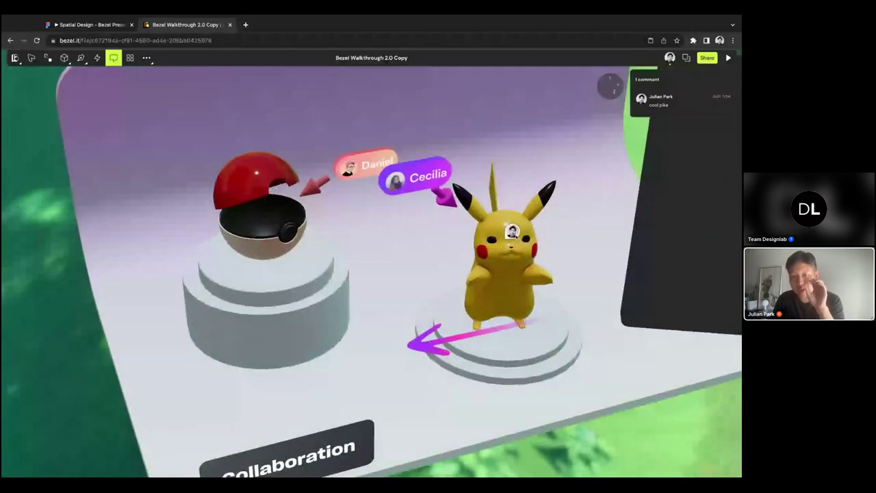
# - Reply "cool indeed" to the "cool pika" comment on the Pikachu in the Collaboration display
pyautogui.moveTo(525, 242); pyautogui.dragTo(659, 400, button='middle')
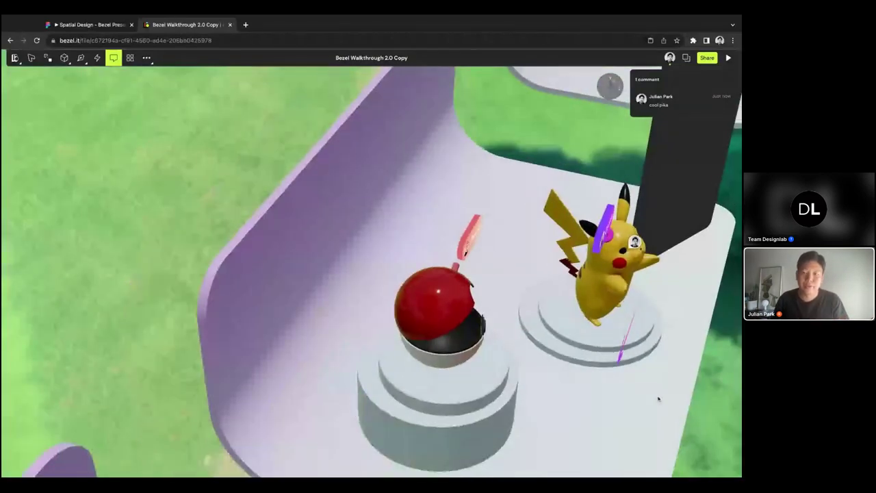
pyautogui.moveTo(657, 399); pyautogui.dragTo(593, 392)
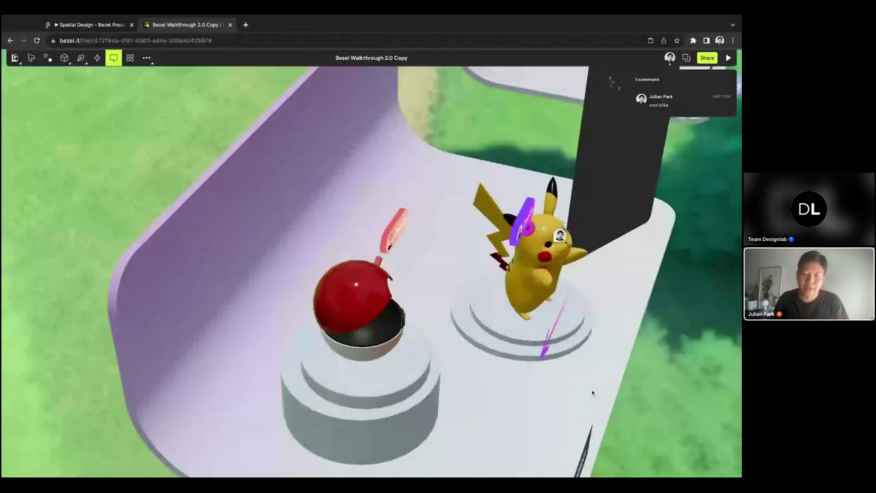
pyautogui.scroll(-3, 632, 379)
pyautogui.moveTo(602, 85); pyautogui.dragTo(610, 83)
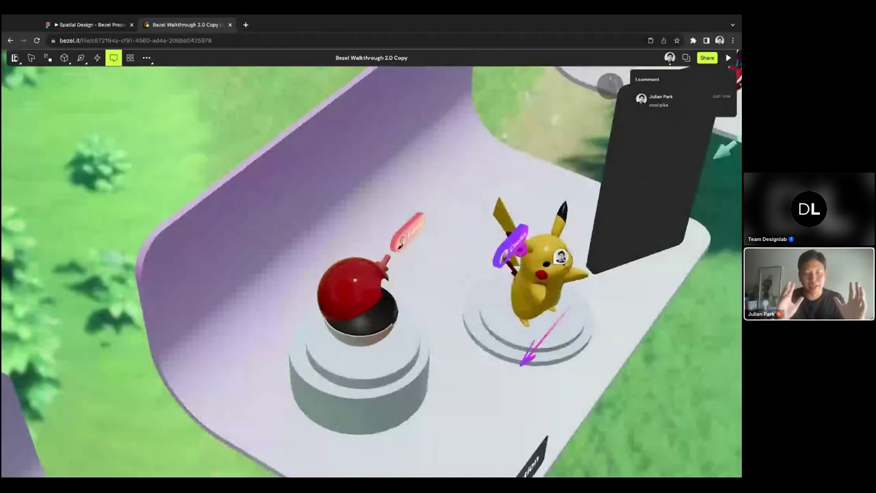
pyautogui.click(561, 259)
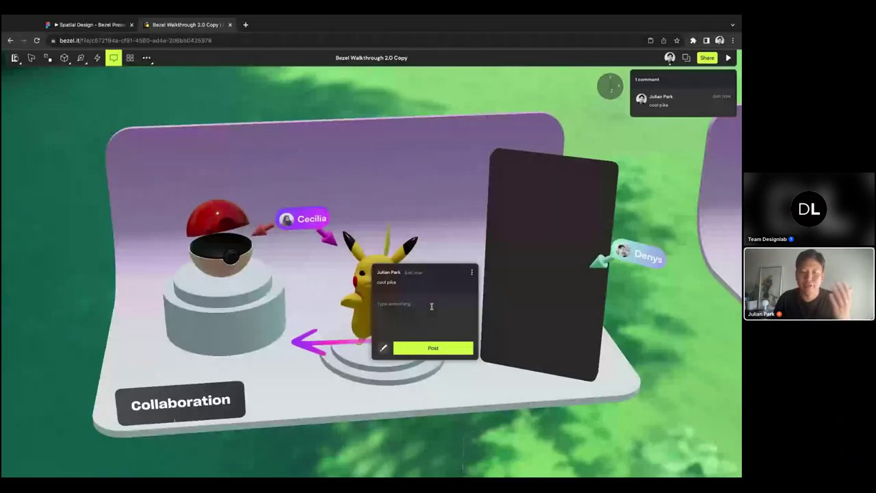
pyautogui.write('incl indeed')
pyautogui.press('Return')
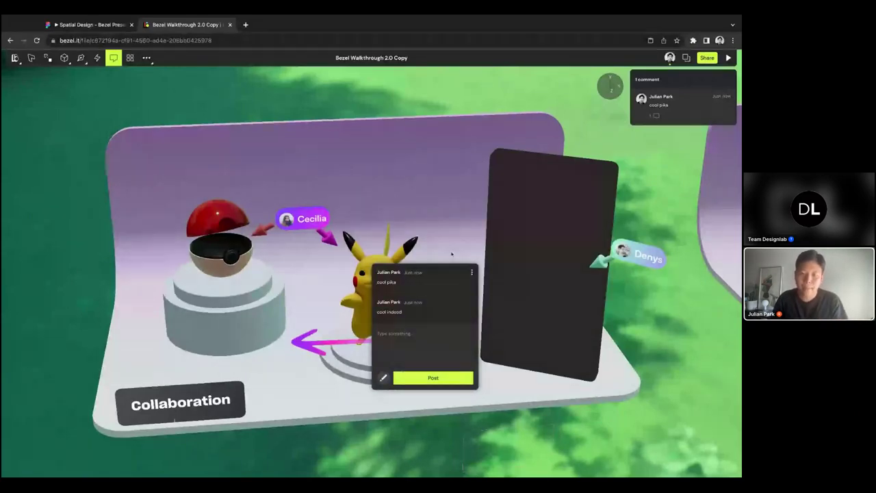
# - Browse the Bezel Library's Furniture, Interior and All categories for an object to place near the Animation display
pyautogui.scroll(-5, 453, 257)
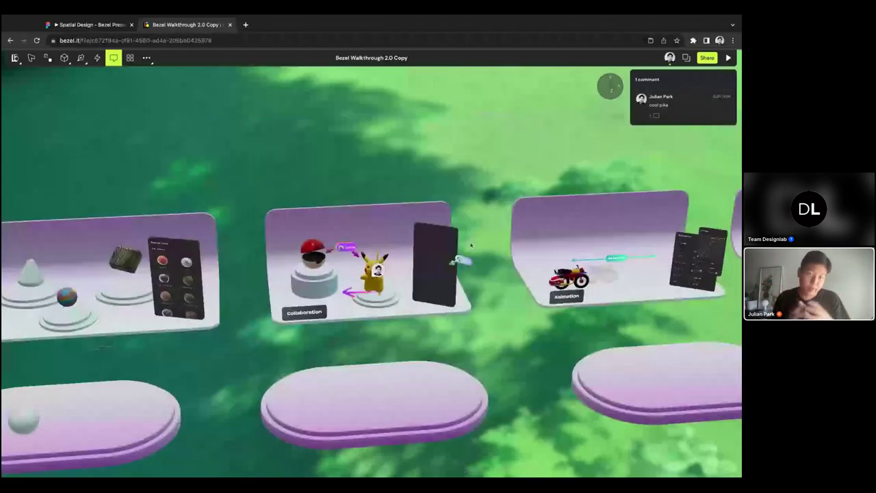
pyautogui.hscroll(5, 450, 251)
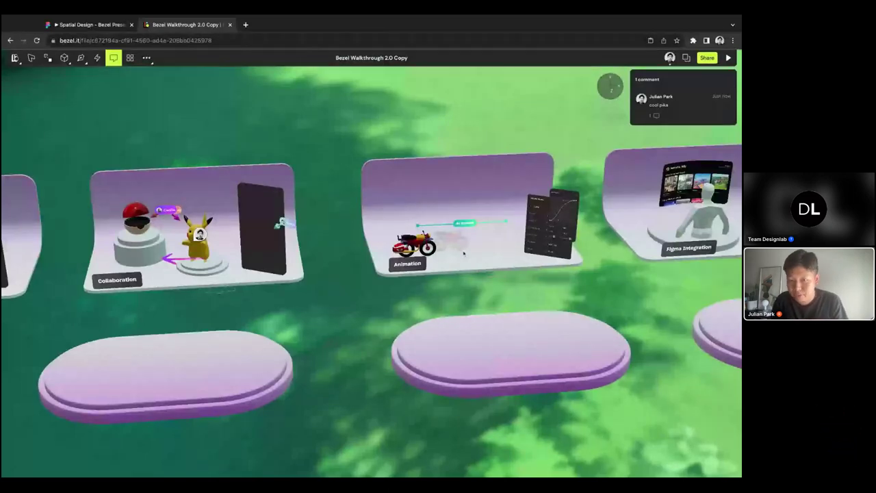
pyautogui.scroll(5, 501, 258)
pyautogui.moveTo(501, 257); pyautogui.dragTo(392, 236)
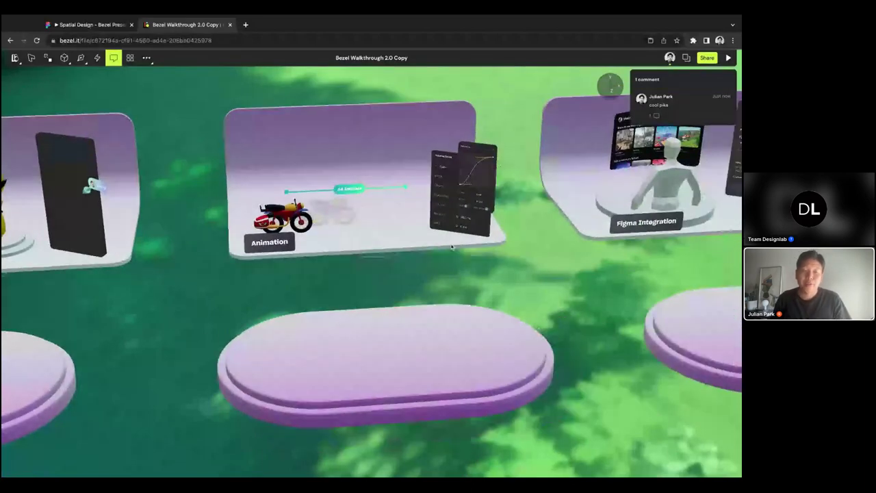
pyautogui.moveTo(451, 247); pyautogui.dragTo(428, 249)
pyautogui.scroll(1, 428, 249)
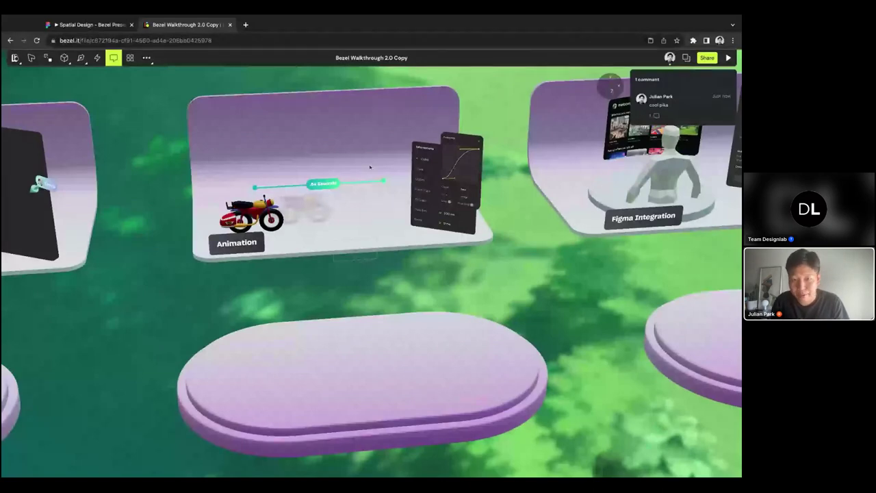
pyautogui.click(130, 58)
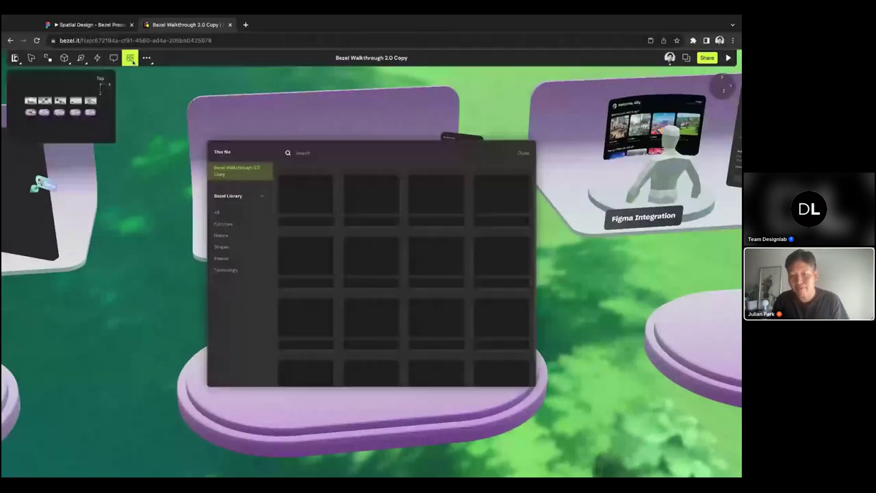
pyautogui.click(266, 215)
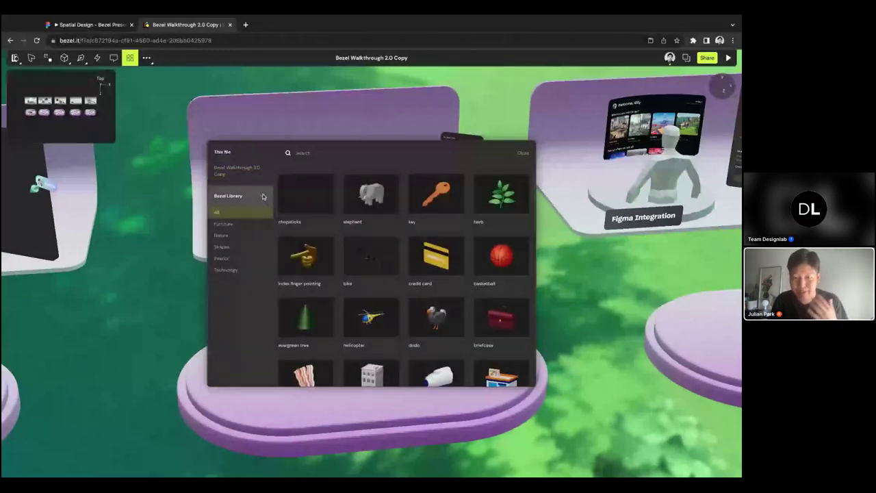
pyautogui.click(263, 224)
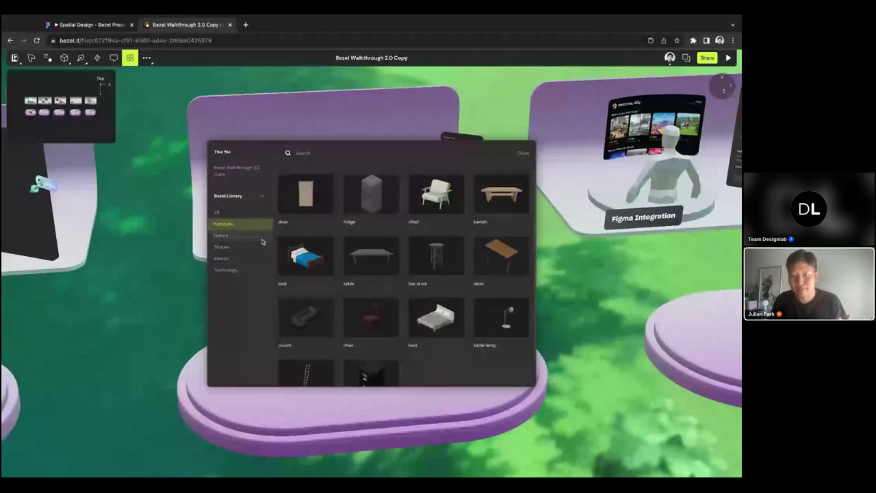
pyautogui.click(247, 258)
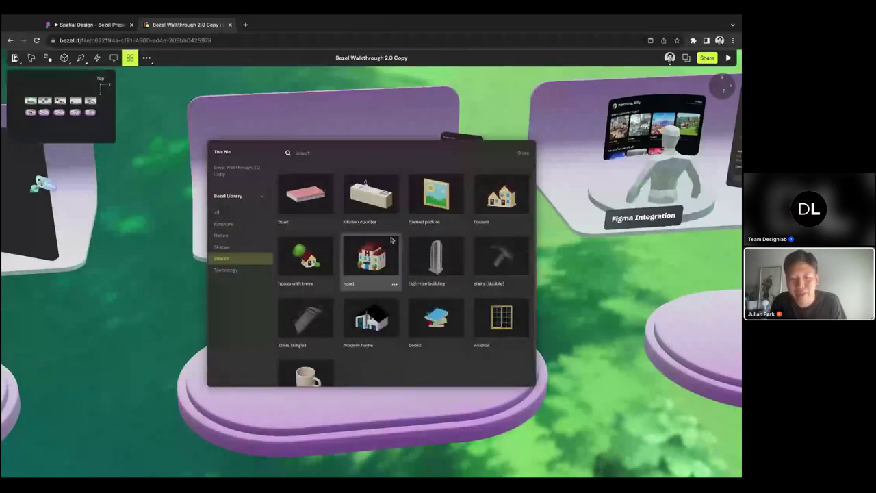
pyautogui.click(236, 212)
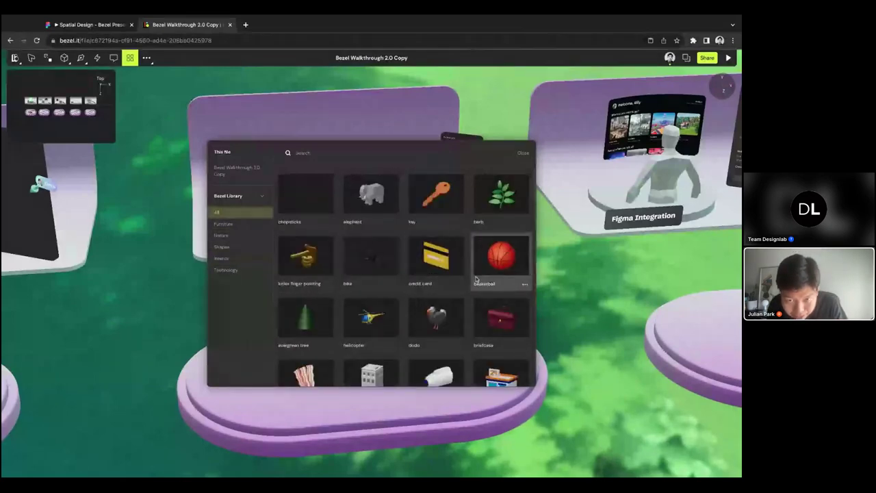
# - Place the library's bike on the podium before the Animation display and raise it to about Y 0.18 m
pyautogui.click(375, 266)
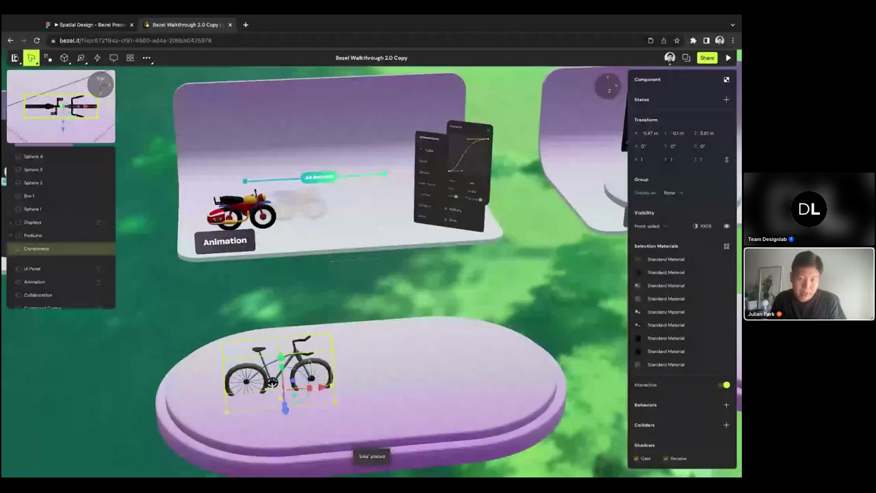
pyautogui.scroll(3, 310, 361)
pyautogui.moveTo(273, 343); pyautogui.dragTo(267, 320)
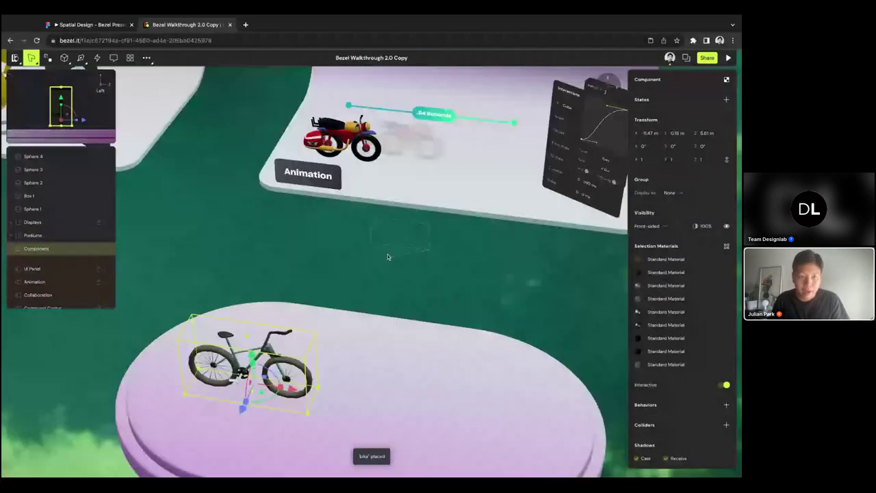
pyautogui.hscroll(-5, 387, 256)
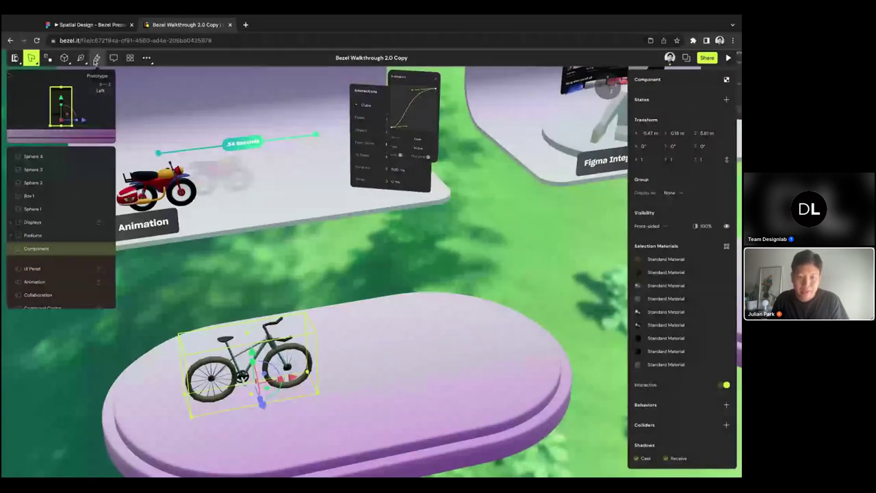
# - Add a new state linked from Base State in the bike's state machine, moving the Any State node aside to make room
pyautogui.click(97, 58)
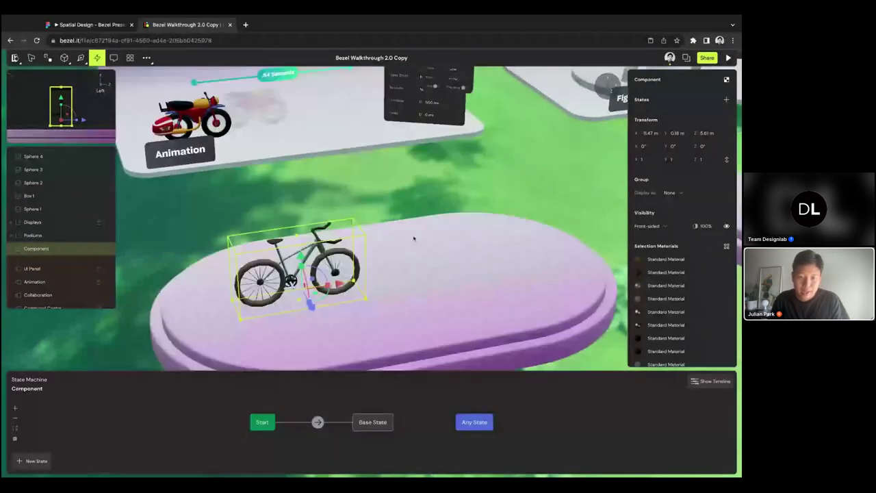
pyautogui.moveTo(473, 174); pyautogui.dragTo(415, 201)
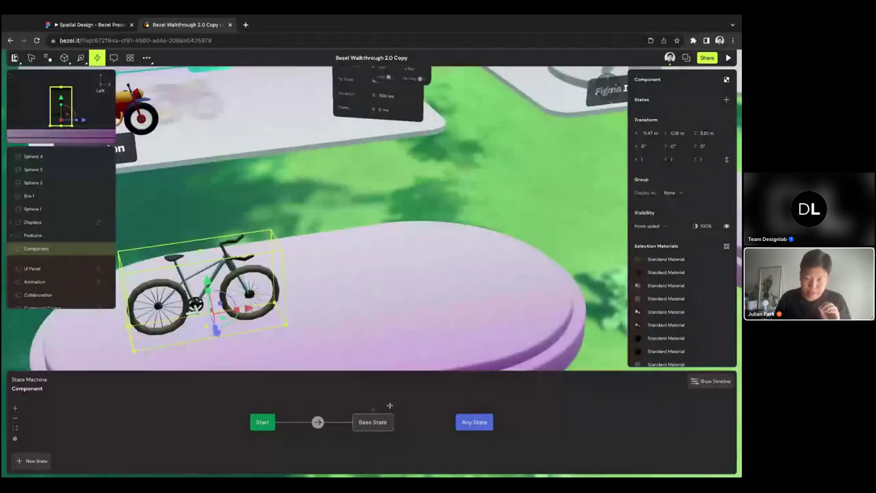
pyautogui.scroll(-2, 454, 235)
pyautogui.moveTo(453, 234); pyautogui.dragTo(526, 177)
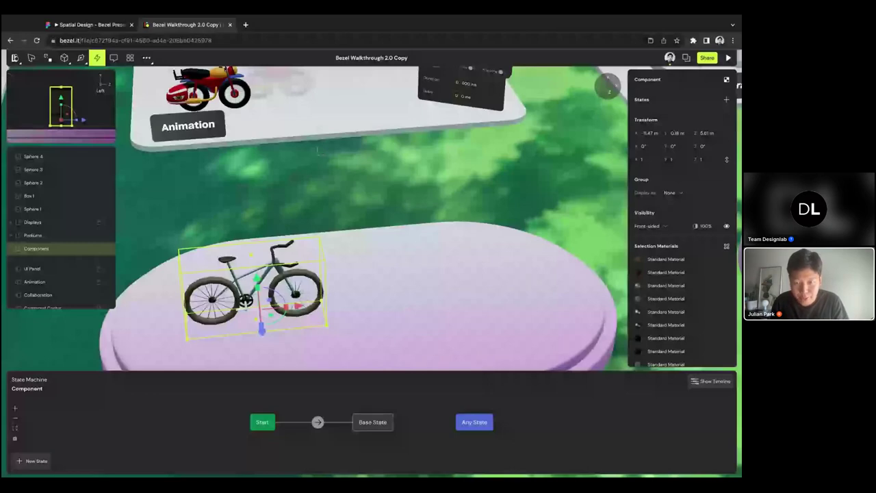
pyautogui.moveTo(472, 428); pyautogui.dragTo(546, 424)
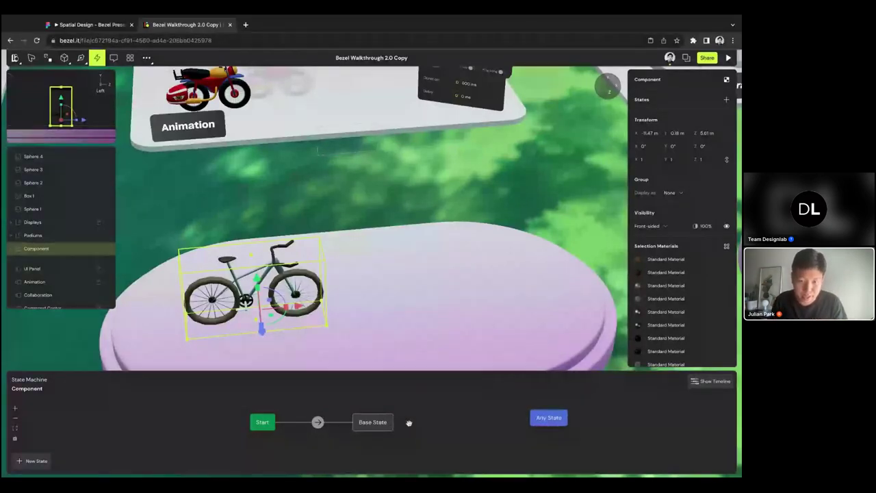
pyautogui.moveTo(409, 422)
pyautogui.mouseDown()
pyautogui.moveTo(393, 421)
pyautogui.moveTo(410, 421)
pyautogui.mouseUp()
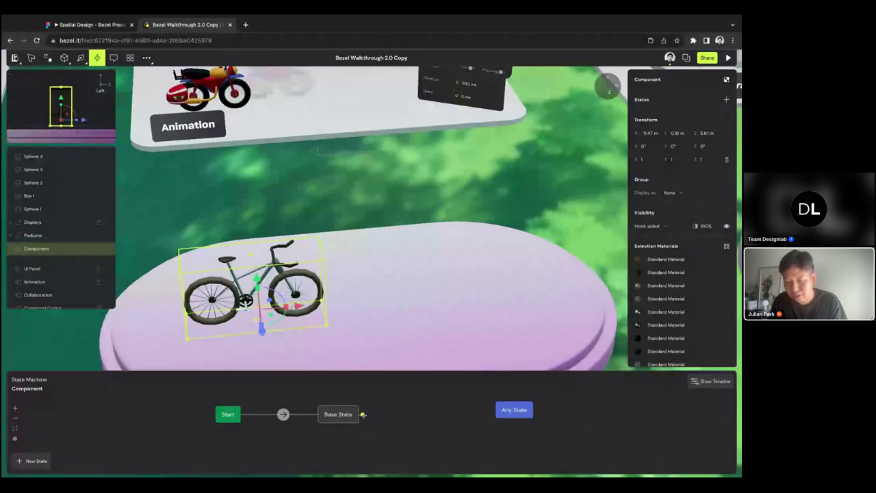
pyautogui.click(362, 415)
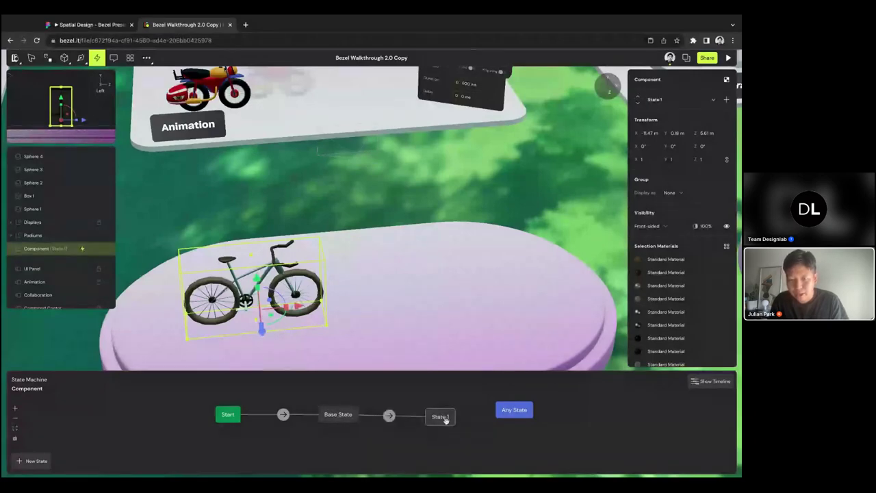
# - In State 1, move the bike along the X axis across the podium to about X -8.53 m
pyautogui.click(445, 420)
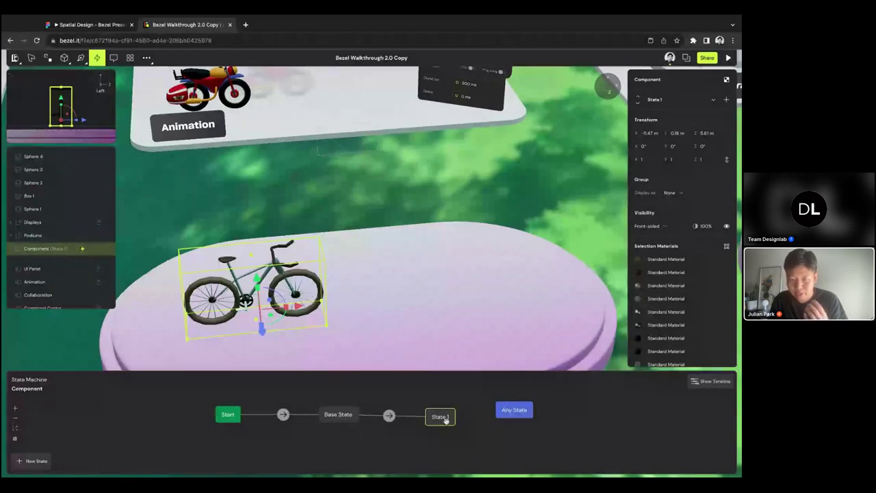
pyautogui.click(346, 414)
pyautogui.click(437, 417)
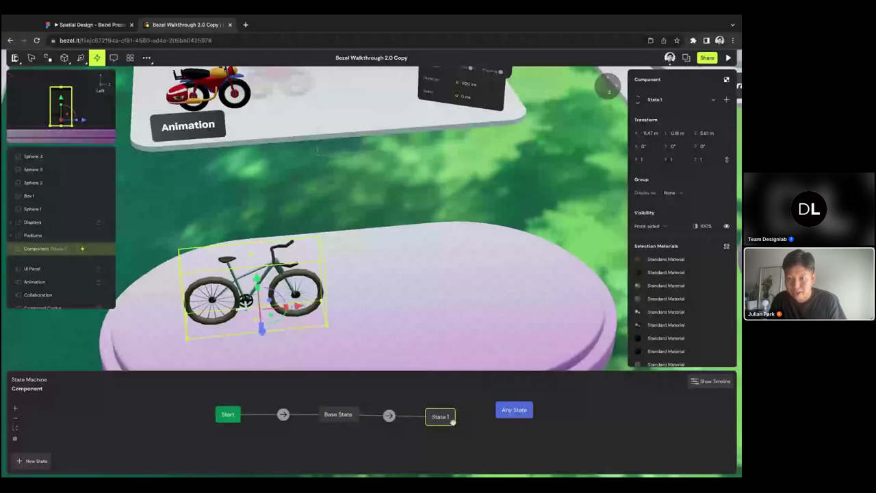
pyautogui.moveTo(297, 307); pyautogui.dragTo(465, 290)
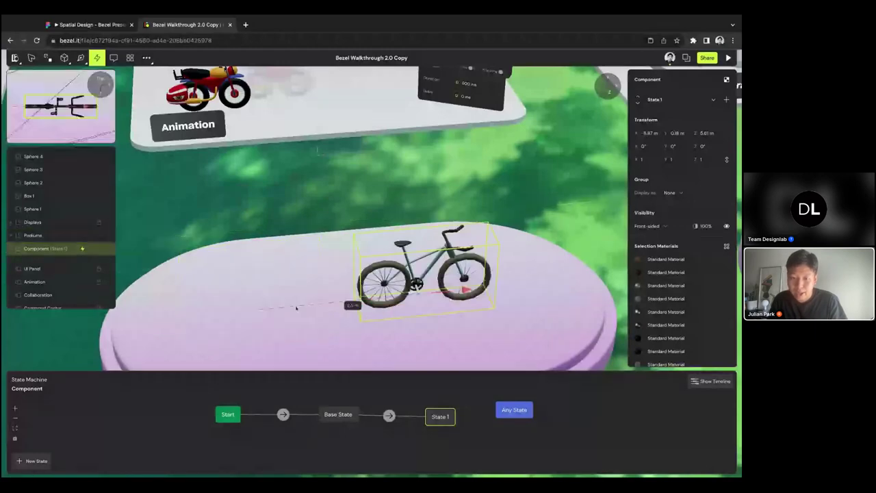
# - Switch between Base State and State 1 to compare the bike's two positions on the podium
pyautogui.click(340, 415)
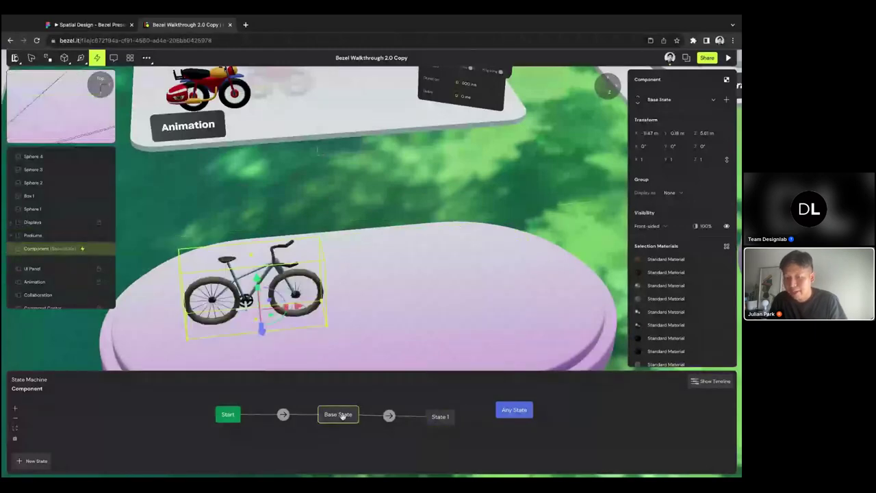
pyautogui.click(422, 420)
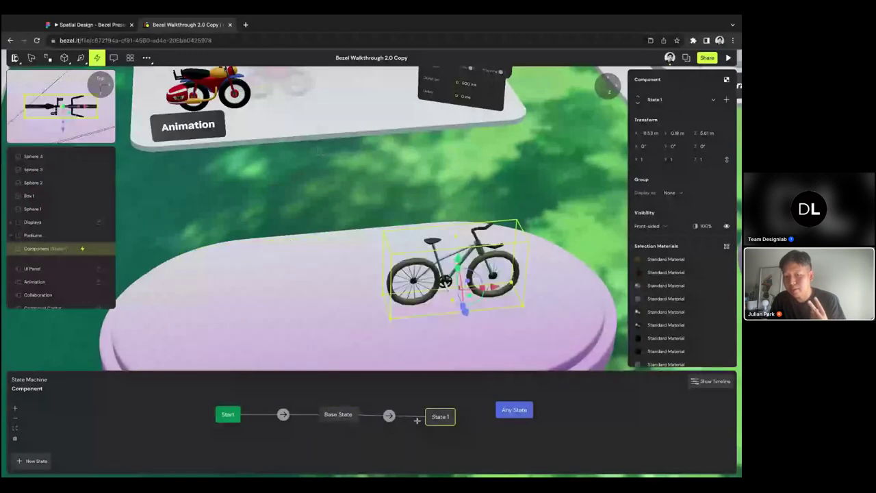
pyautogui.click(342, 416)
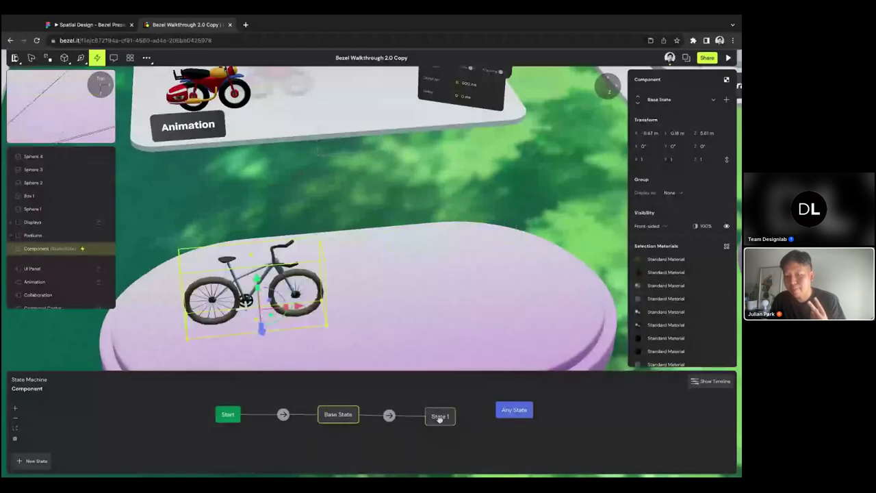
pyautogui.click(439, 417)
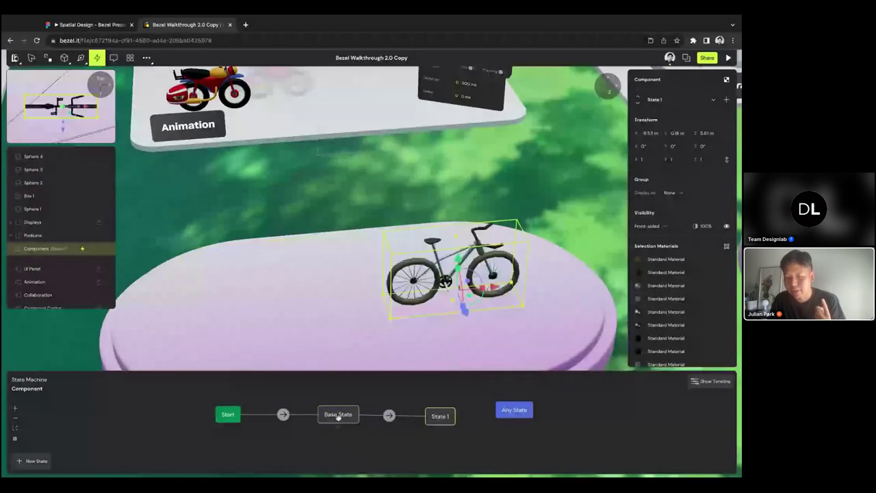
pyautogui.click(342, 416)
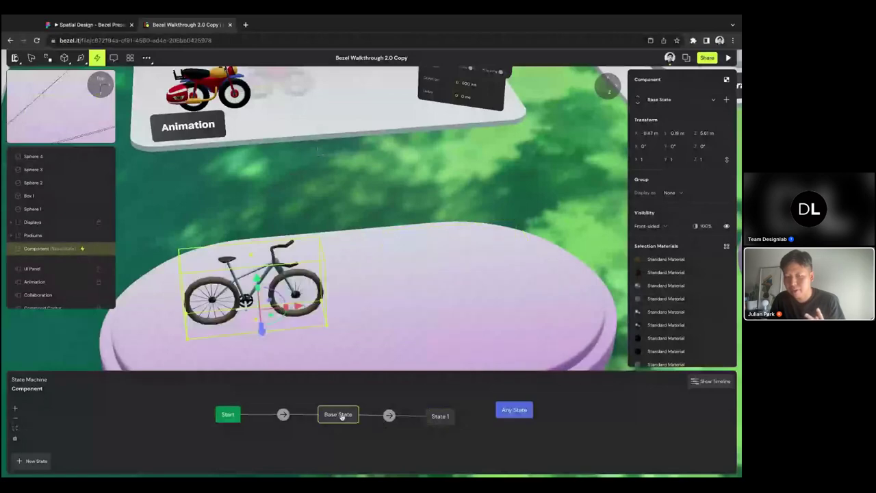
pyautogui.click(440, 416)
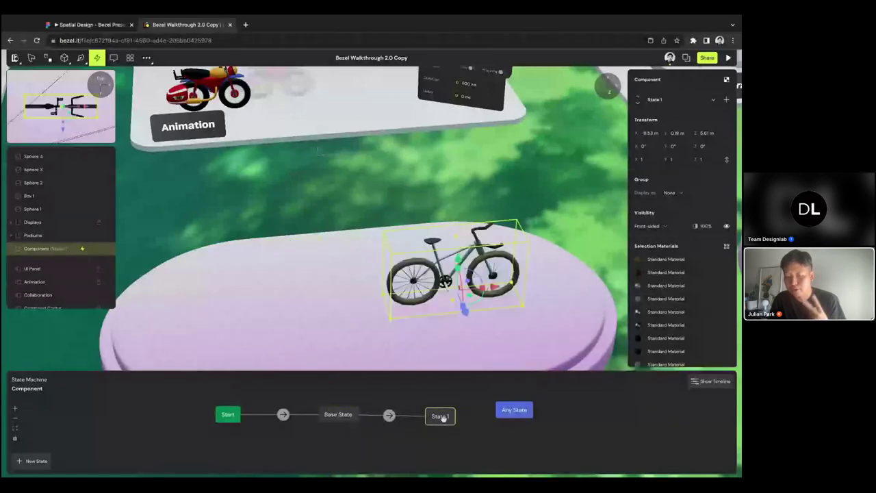
# - Check the event settings of the transition from Base State to State 1 and launch the prototype preview
pyautogui.click(389, 415)
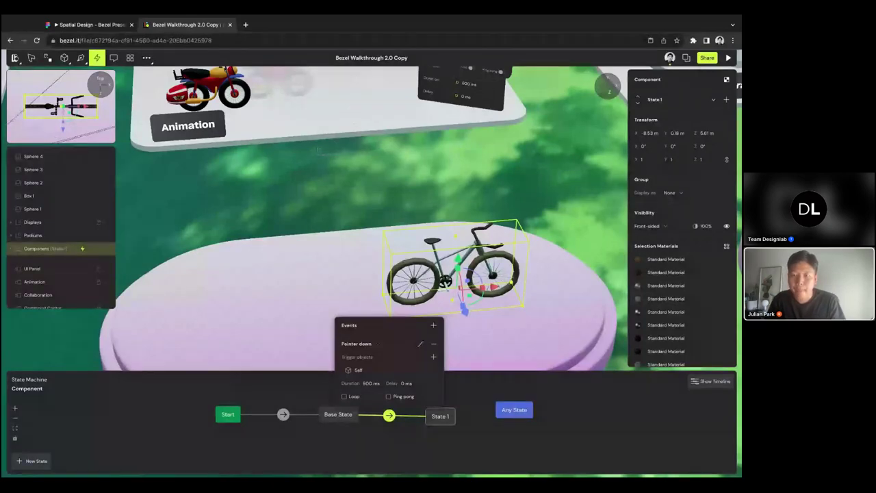
pyautogui.click(474, 394)
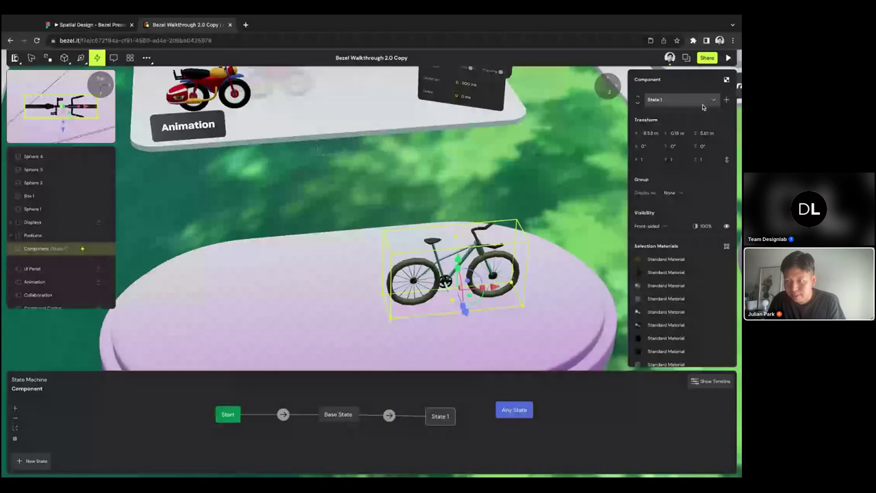
pyautogui.click(730, 59)
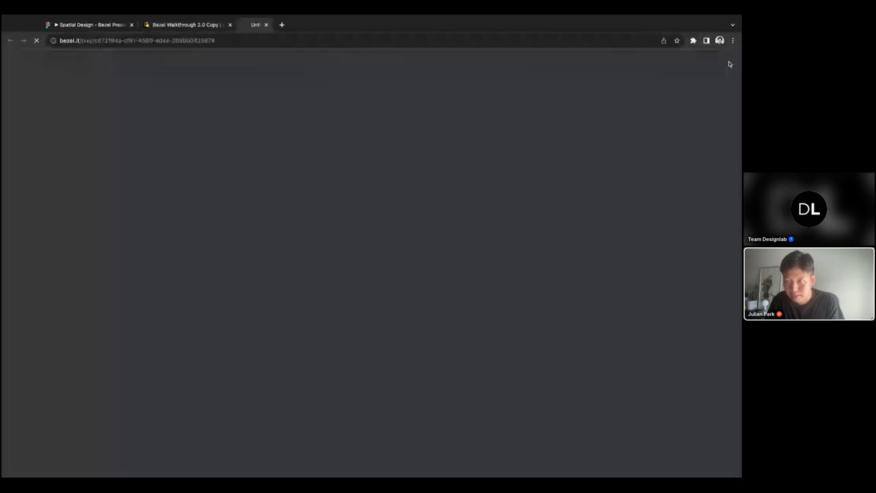
# - In the prototype preview, go to the Animation scene and trigger the bike's move across the podium
pyautogui.hotkey('ctrl', 'shift', 'Tab')
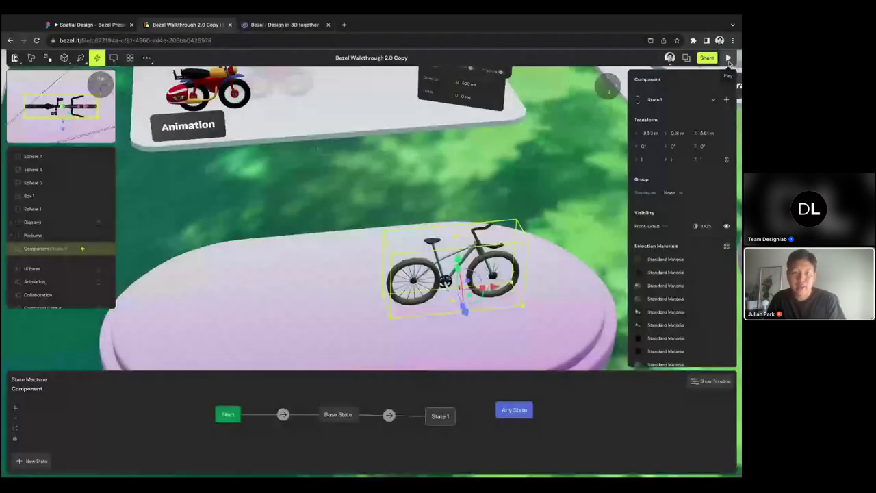
pyautogui.click(729, 60)
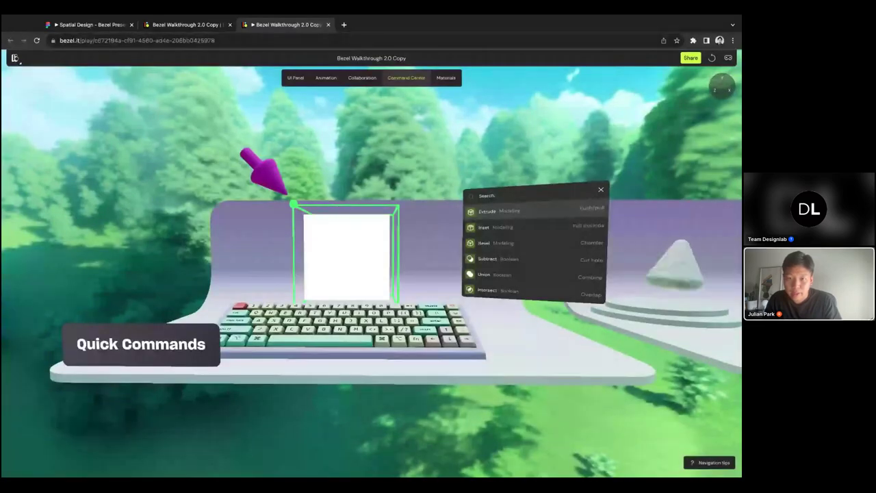
pyautogui.click(326, 78)
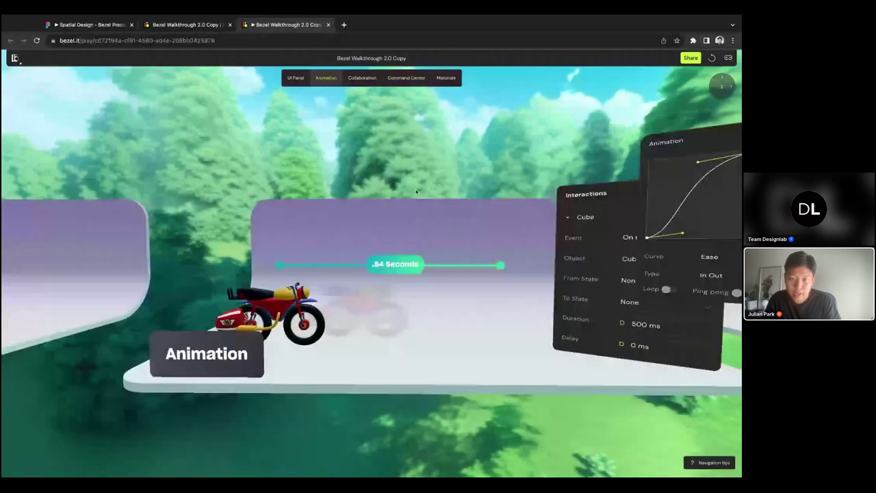
pyautogui.moveTo(416, 191); pyautogui.dragTo(400, 158)
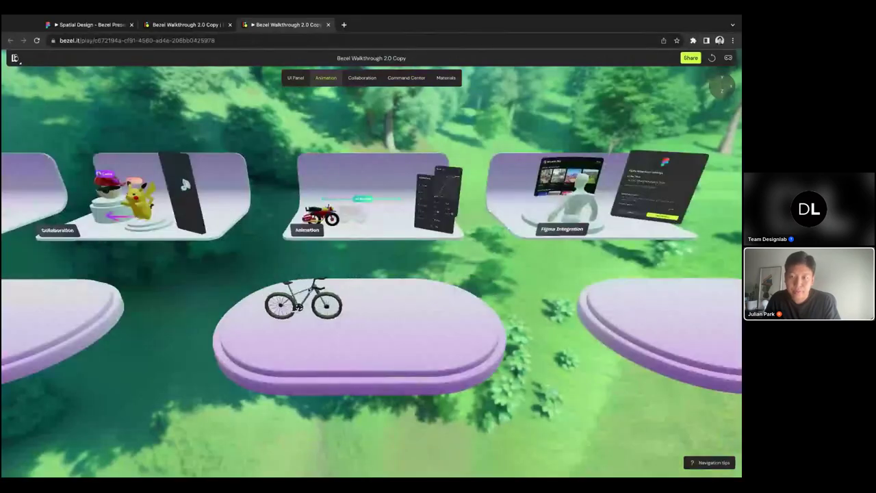
pyautogui.click(327, 282)
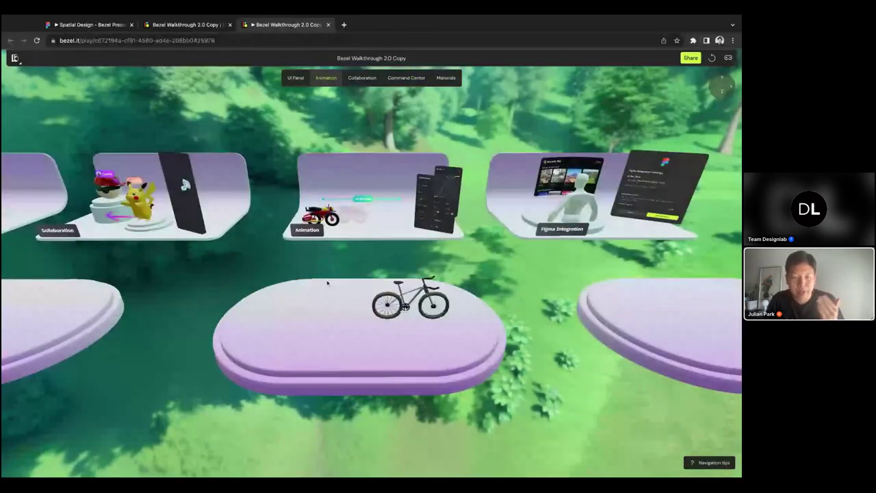
pyautogui.scroll(5, 327, 282)
pyautogui.hscroll(-3, 327, 282)
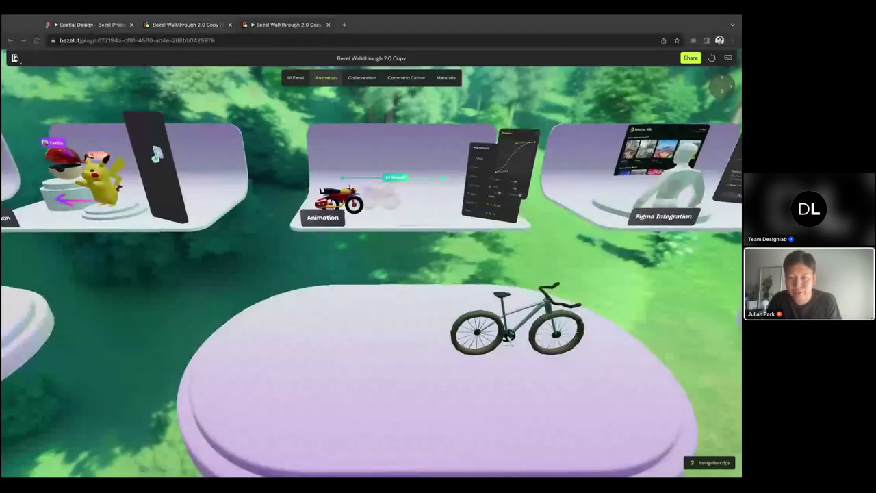
# - Reset the prototype and trigger the bike's transition again from a different viewing angle
pyautogui.click(510, 44)
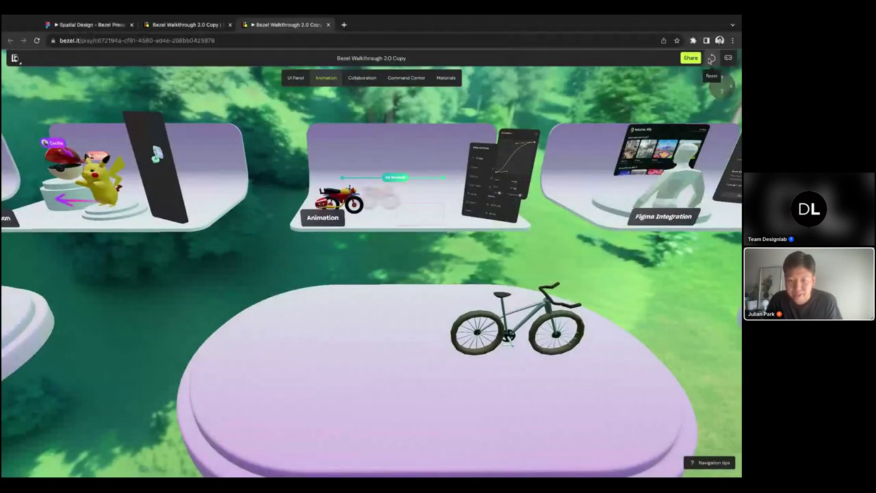
pyautogui.click(710, 59)
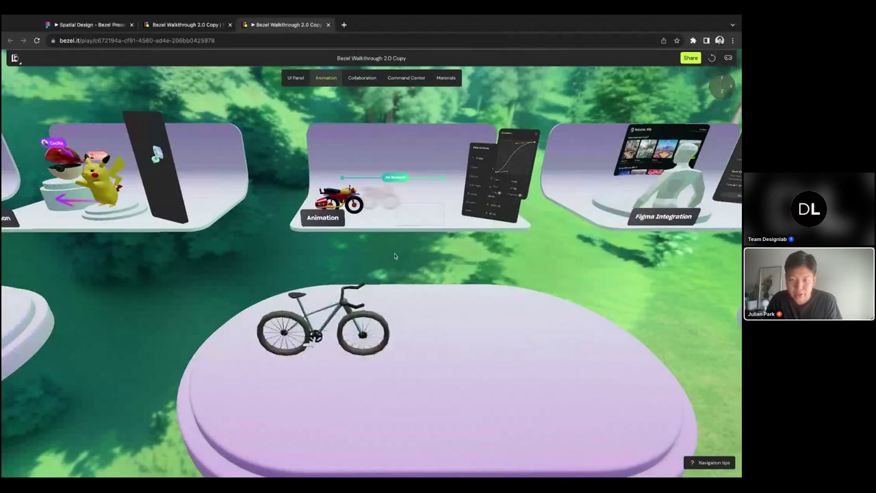
pyautogui.hscroll(-5, 395, 255)
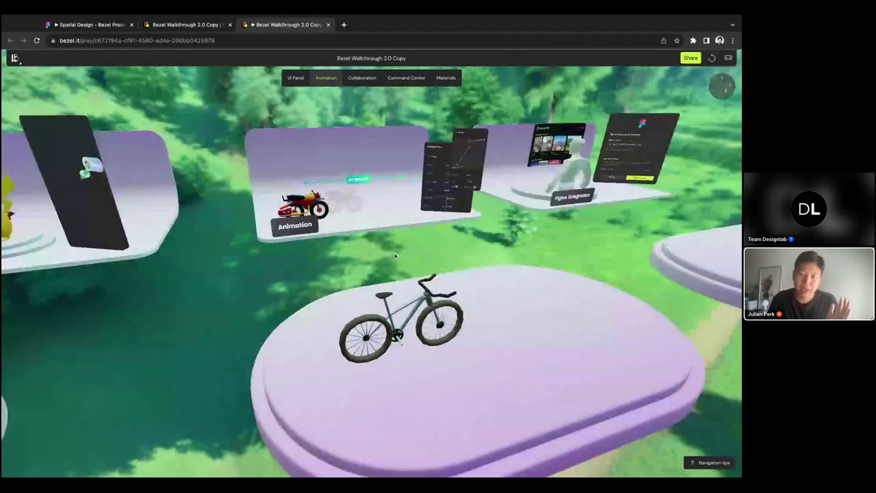
pyautogui.hscroll(5, 395, 256)
pyautogui.moveTo(350, 328); pyautogui.dragTo(535, 316)
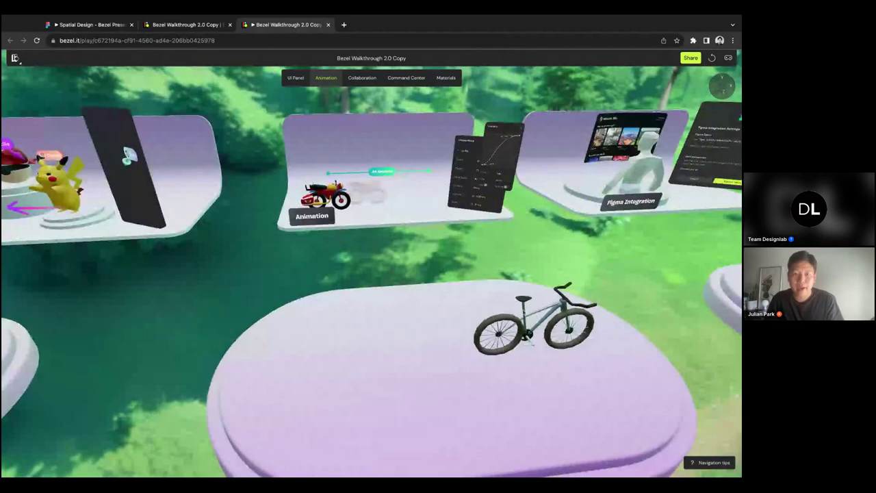
# - In the editor's state machine, shift the State 1 node aside and add a Pointer down transition from State 1 back to Base State
pyautogui.hotkey('ctrl', 'shift', 'Tab')
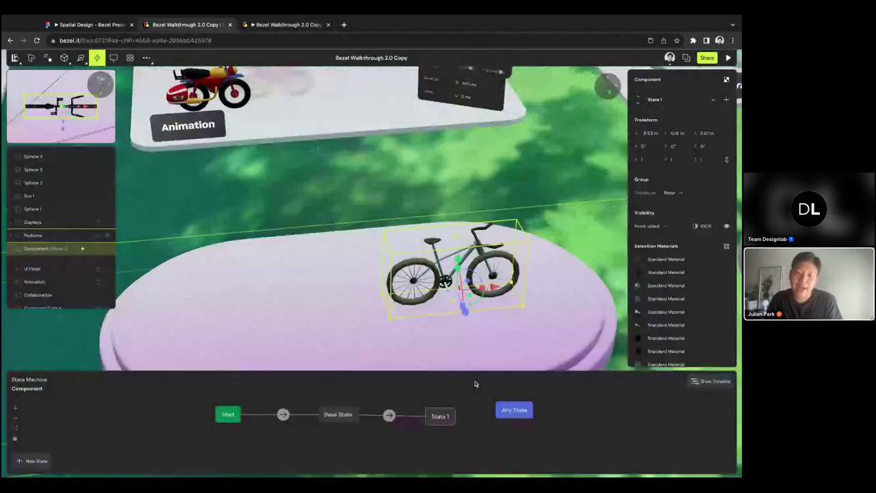
pyautogui.moveTo(442, 418)
pyautogui.mouseDown()
pyautogui.moveTo(459, 420)
pyautogui.moveTo(441, 427)
pyautogui.mouseUp()
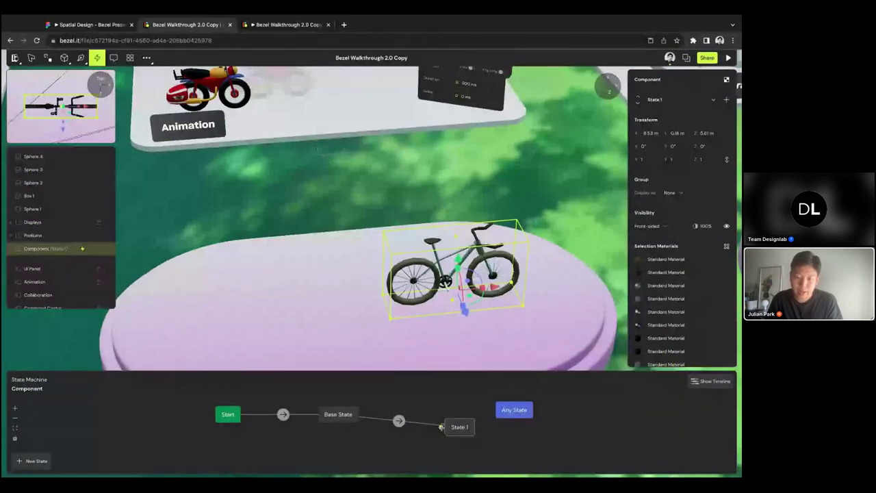
pyautogui.click(399, 420)
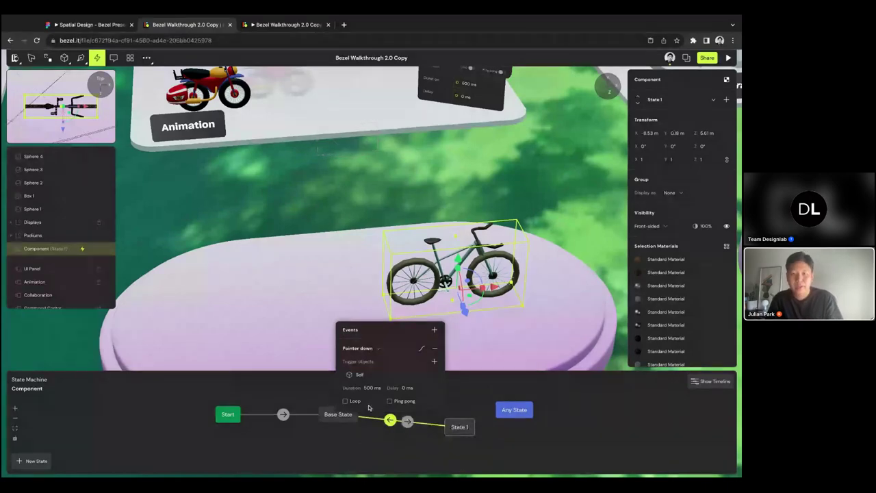
pyautogui.click(367, 351)
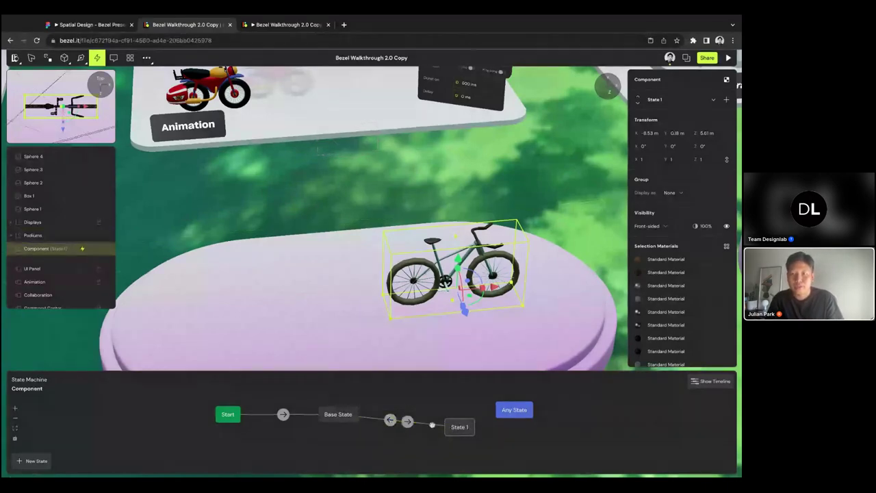
# - Return to the prototype preview and reload it to pick up the new return transition
pyautogui.click(286, 24)
pyautogui.scroll(2, 530, 180)
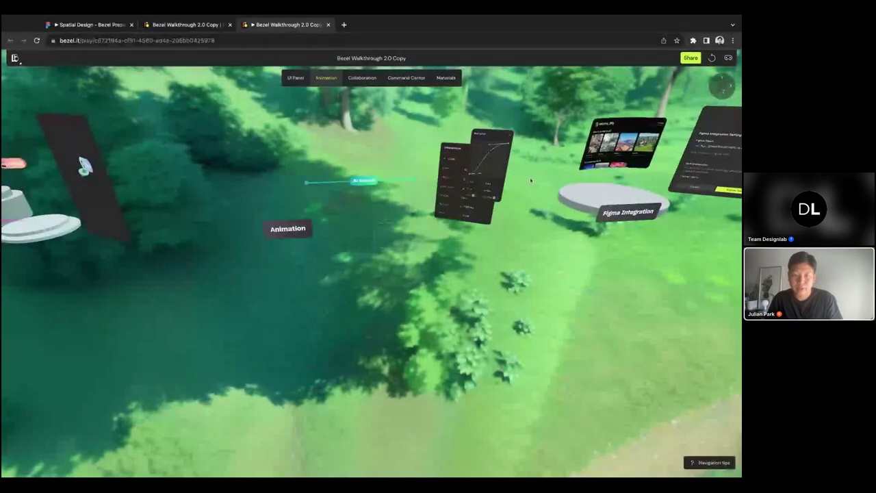
pyautogui.moveTo(530, 180); pyautogui.dragTo(552, 233)
pyautogui.press('super+r')
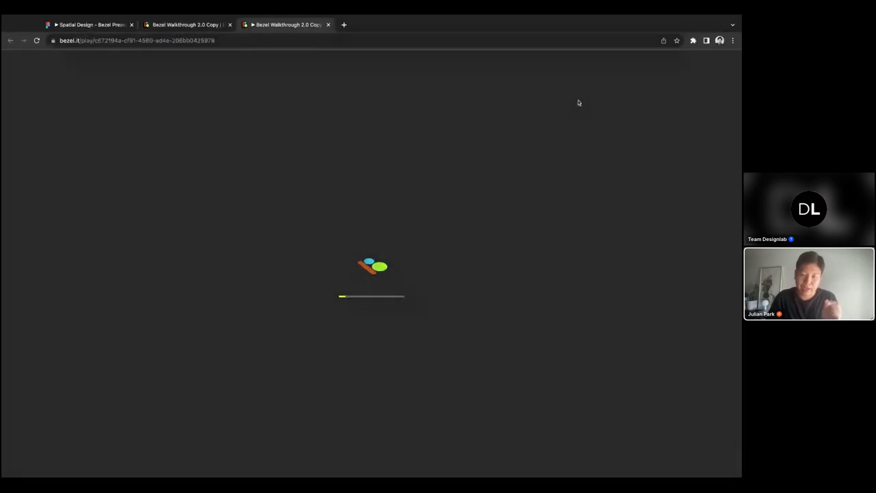
# - Check the bike's Base State and State 1 in the editor while the preview reloads
pyautogui.hotkey('ctrl', 'shift', 'Tab')
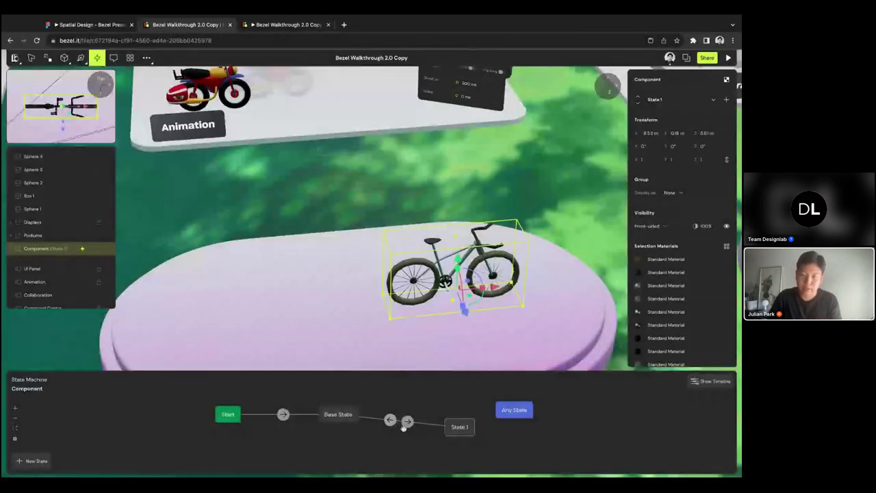
pyautogui.click(338, 415)
pyautogui.click(466, 431)
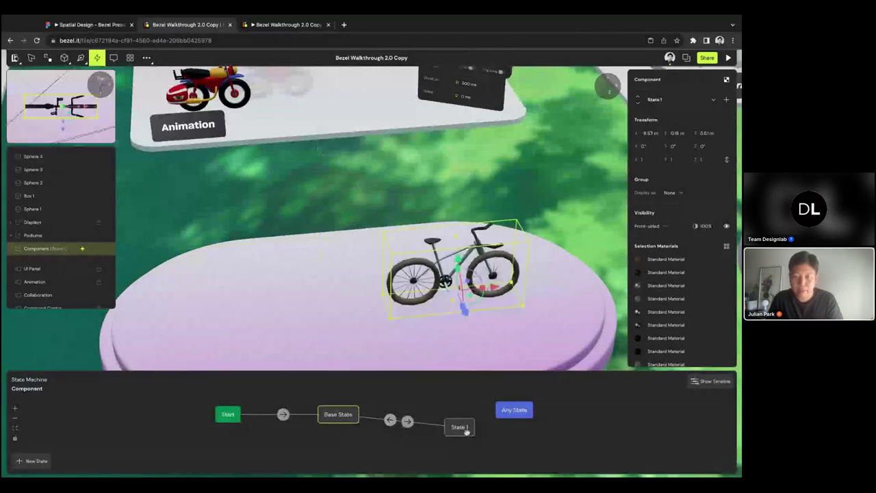
# - Inspect the Animation scene in the reloaded preview for the bike and podium, clearing the bike selection in the editor in between
pyautogui.hotkey('ctrl', 'Tab')
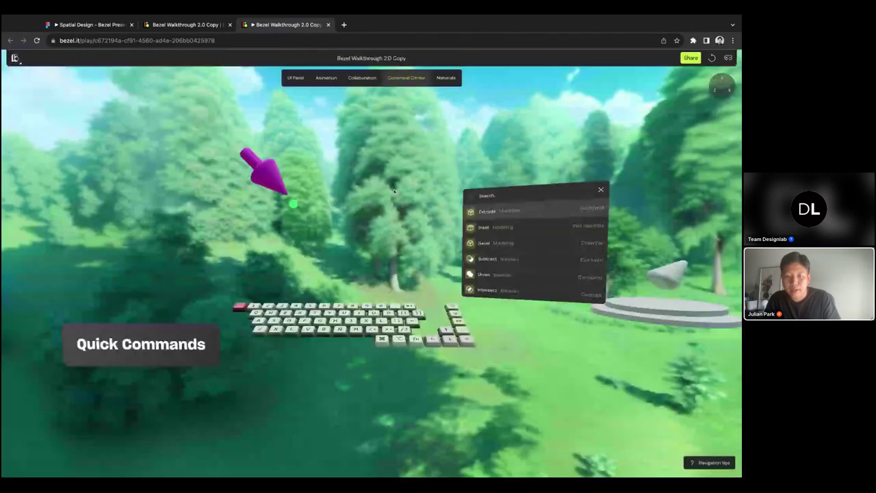
pyautogui.click(325, 78)
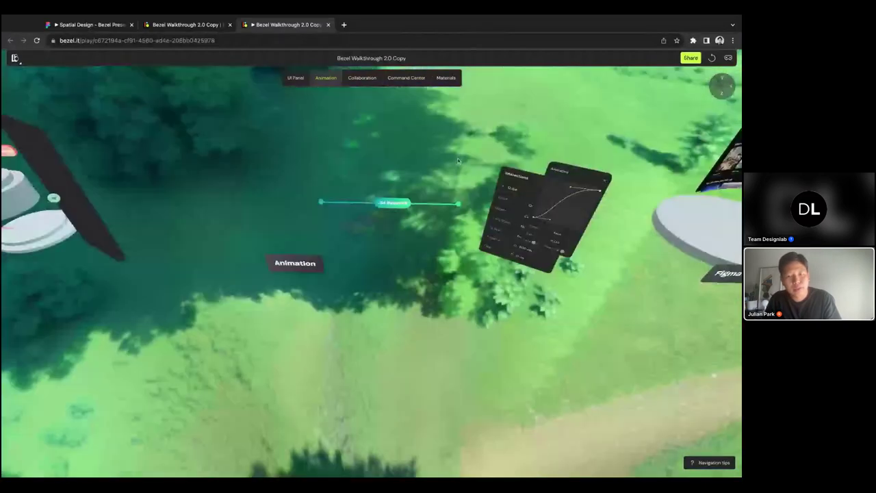
pyautogui.moveTo(458, 161); pyautogui.dragTo(515, 210)
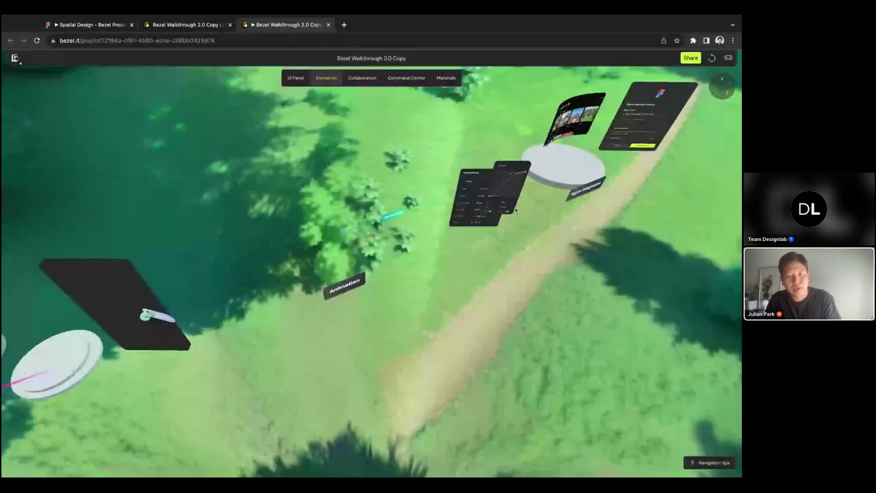
pyautogui.hotkey('ctrl', 'shift', 'Tab')
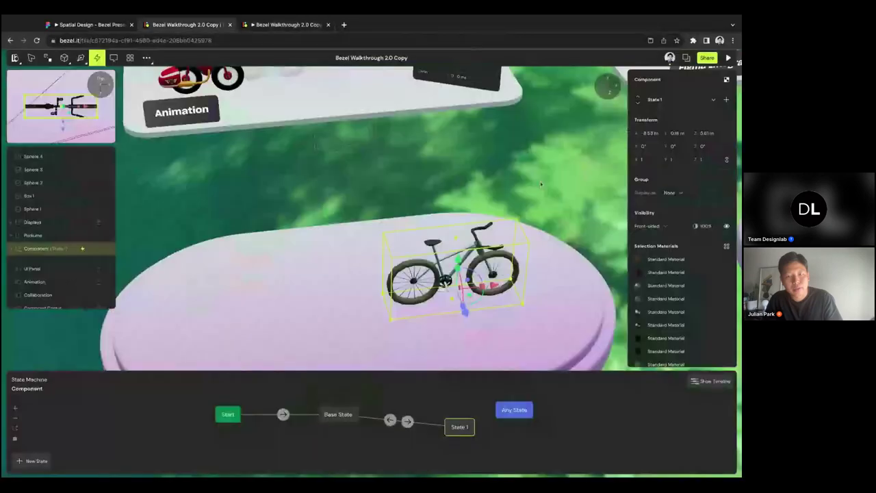
pyautogui.click(553, 195)
pyautogui.hotkey('ctrl', 'Tab')
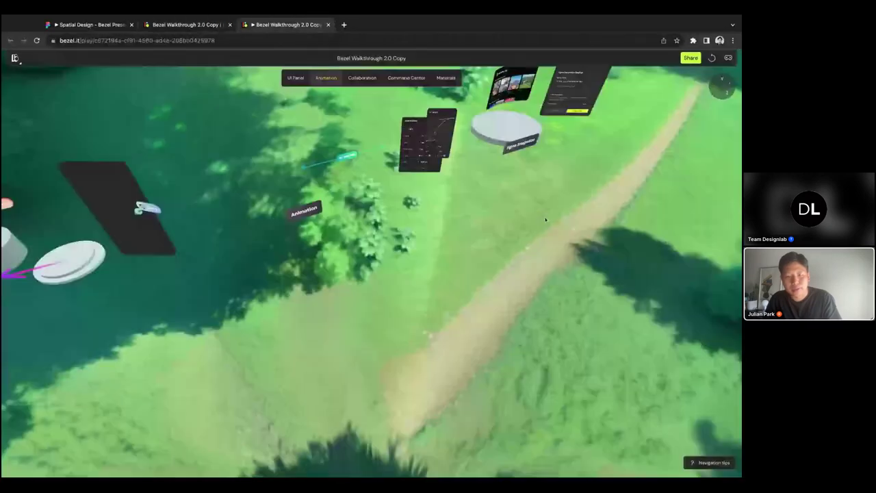
pyautogui.moveTo(545, 218); pyautogui.dragTo(395, 294)
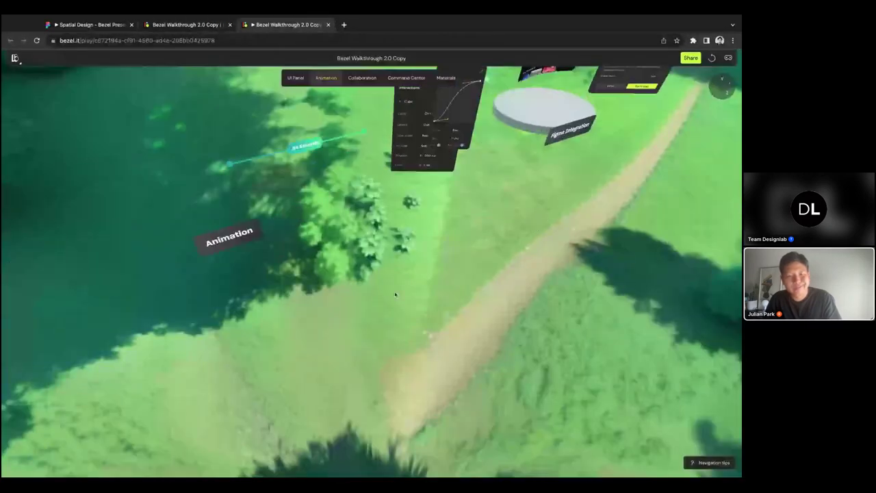
pyautogui.scroll(5, 394, 295)
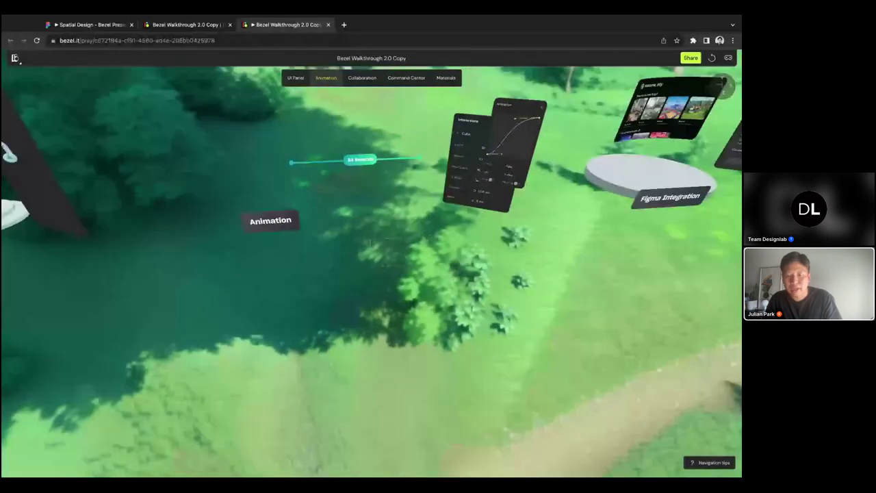
# - Examine the bike on its podium in the editor from above
pyautogui.hotkey('ctrl', 'shift', 'Tab')
pyautogui.moveTo(569, 154); pyautogui.dragTo(490, 175)
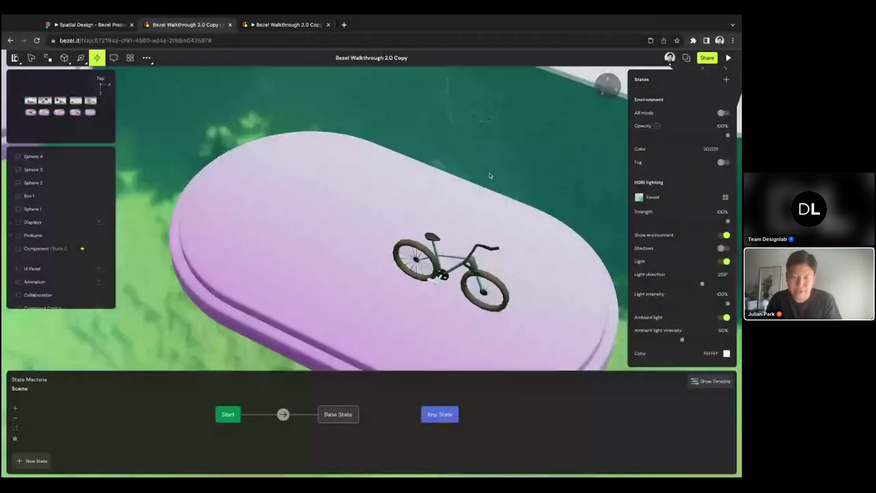
pyautogui.scroll(-3, 491, 176)
pyautogui.scroll(-2, 502, 167)
pyautogui.scroll(-2, 502, 167)
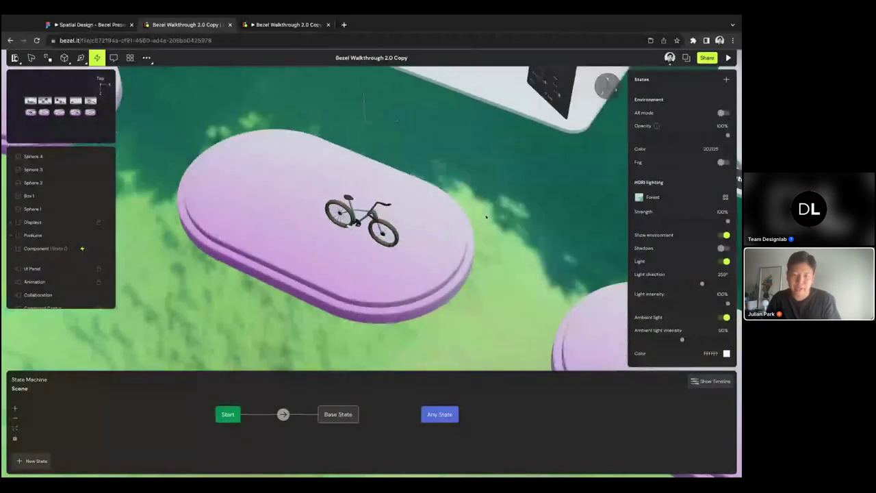
pyautogui.click(361, 220)
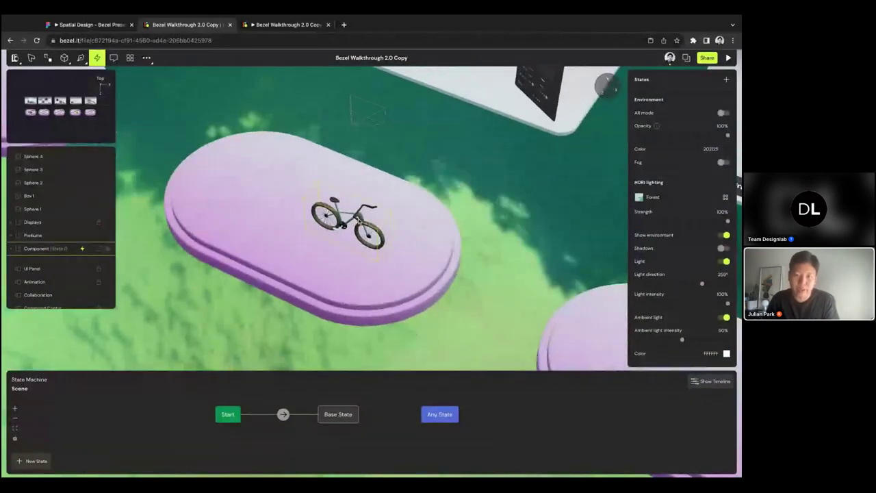
pyautogui.click(431, 199)
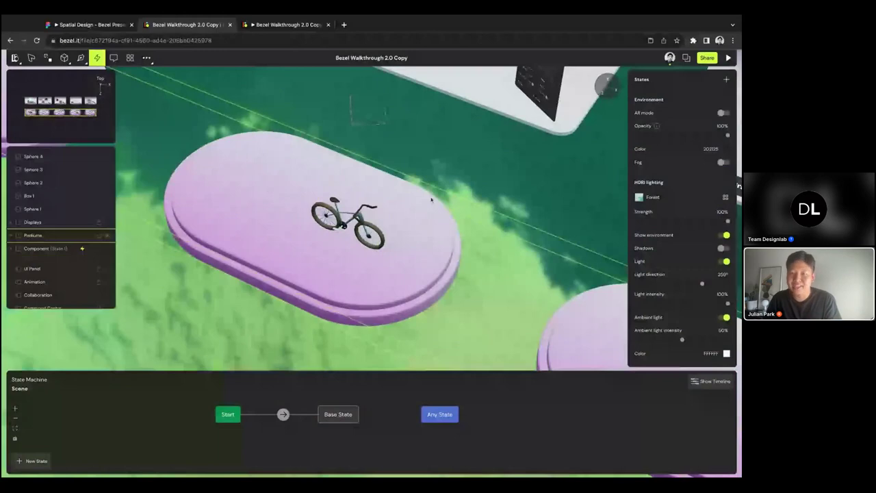
# - Examine the Figma Integration display, including its curved app screen and the Figma Integration Settings panel
pyautogui.hscroll(3, 507, 202)
pyautogui.moveTo(507, 203); pyautogui.dragTo(354, 234)
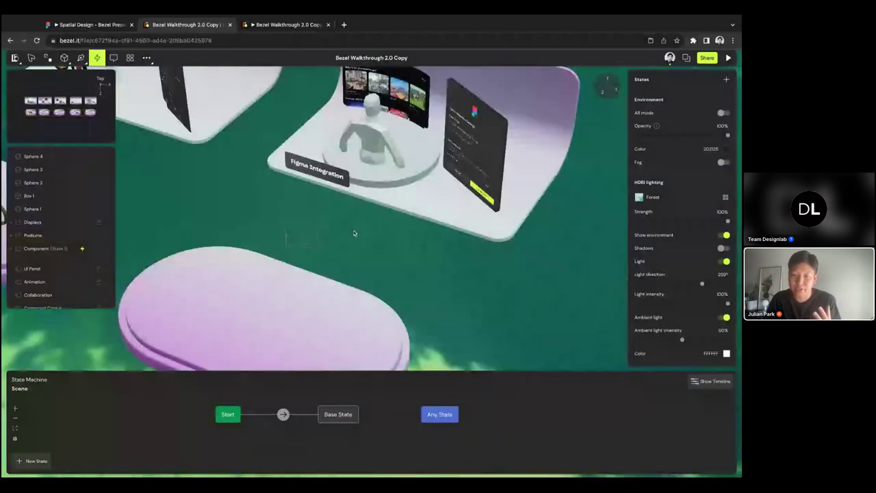
pyautogui.scroll(-5, 355, 232)
pyautogui.scroll(2, 399, 240)
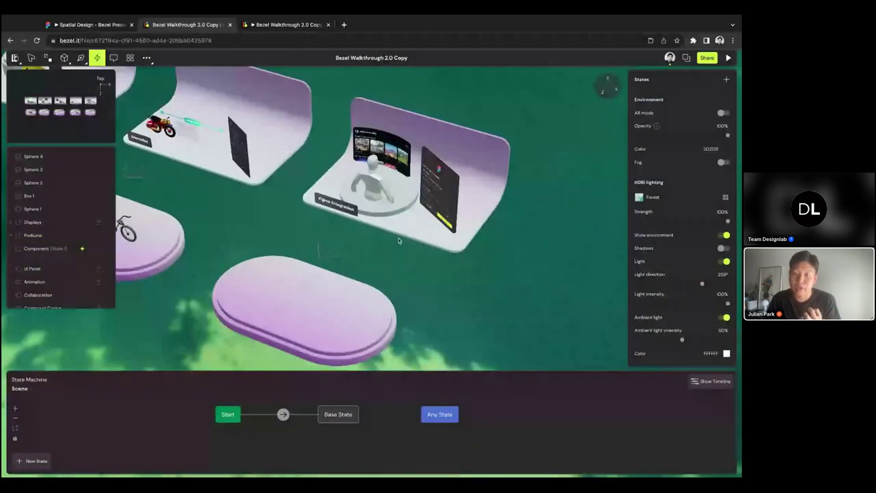
pyautogui.scroll(3, 399, 240)
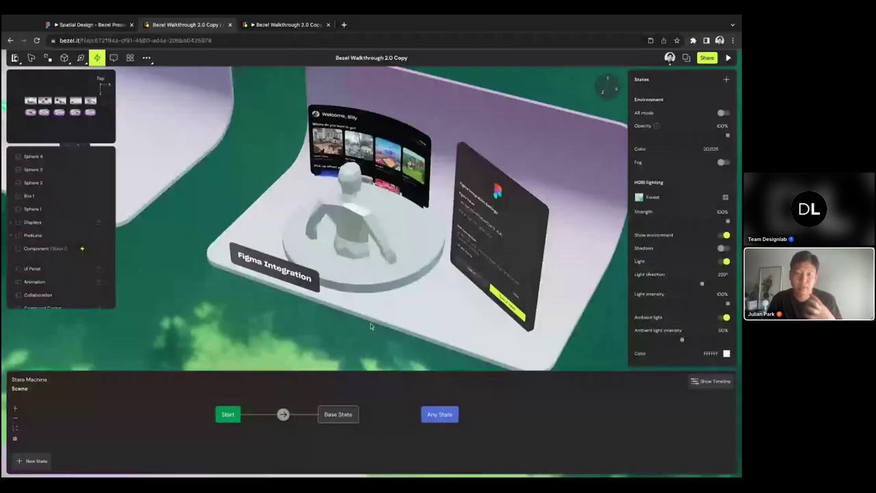
pyautogui.hscroll(-5, 370, 325)
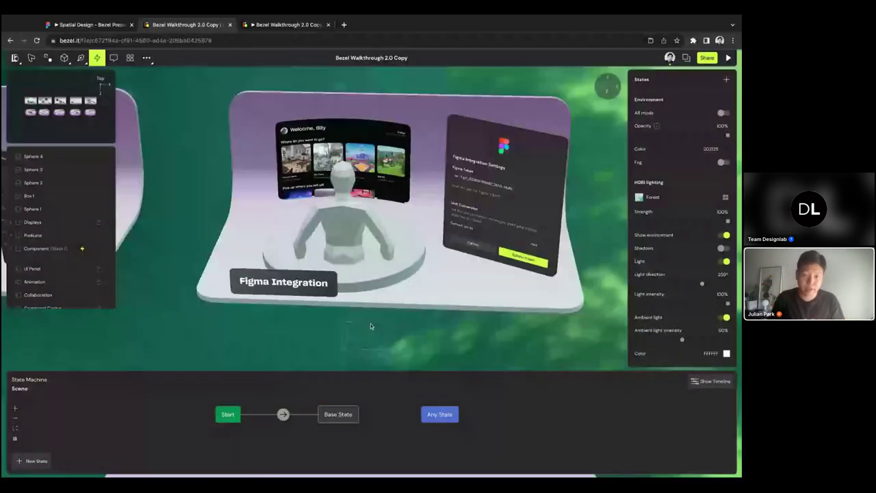
pyautogui.scroll(2, 370, 325)
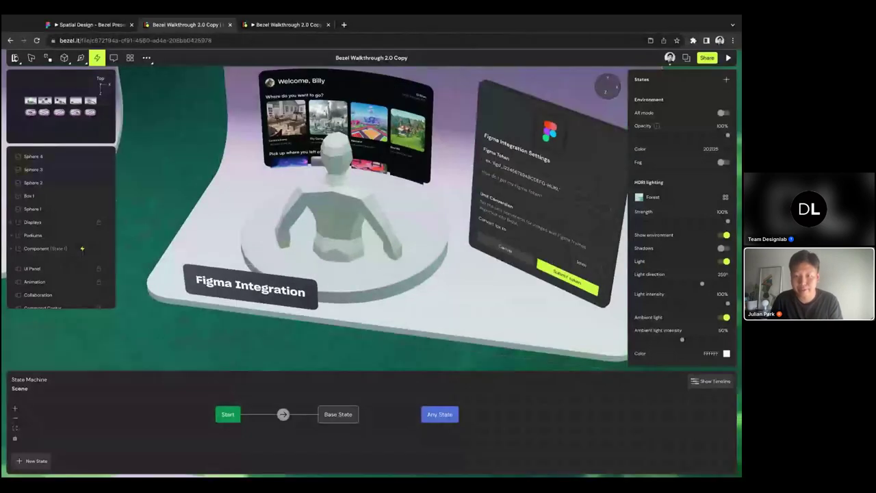
pyautogui.scroll(2, 474, 227)
pyautogui.scroll(-5, 474, 227)
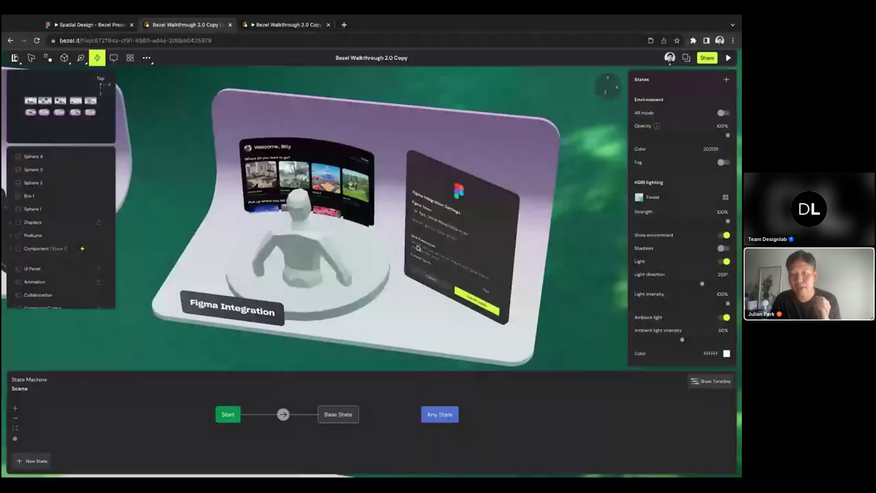
# - Check the account's Figma Integration Settings from the files overview and reopen the Bezel Walkthrough 2.0 Copy draft
pyautogui.moveTo(418, 248); pyautogui.dragTo(408, 260, button='middle')
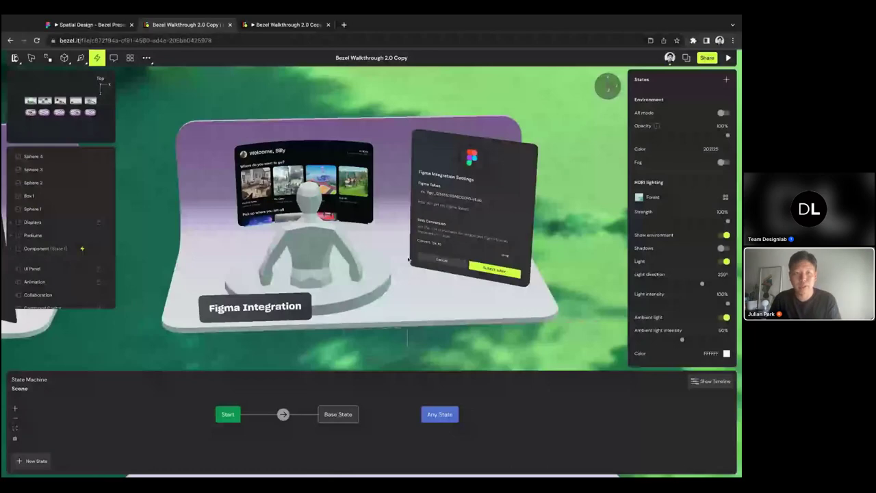
pyautogui.scroll(3, 450, 230)
pyautogui.scroll(2, 450, 231)
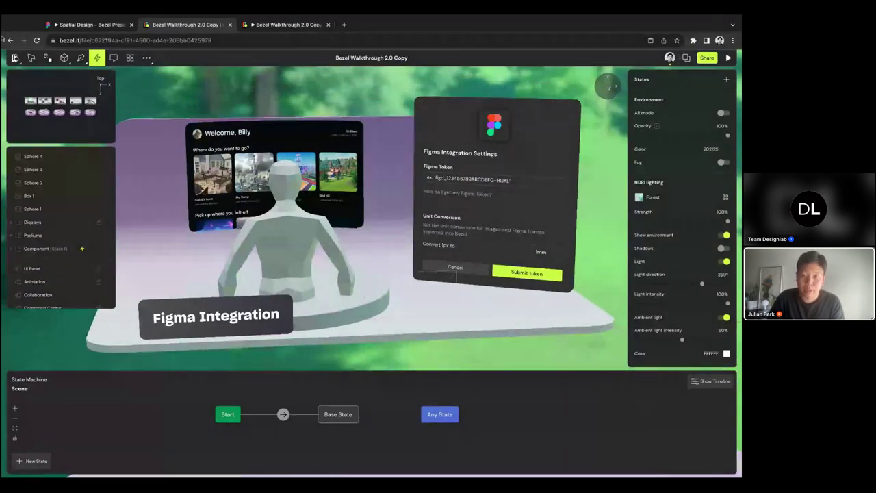
pyautogui.click(14, 58)
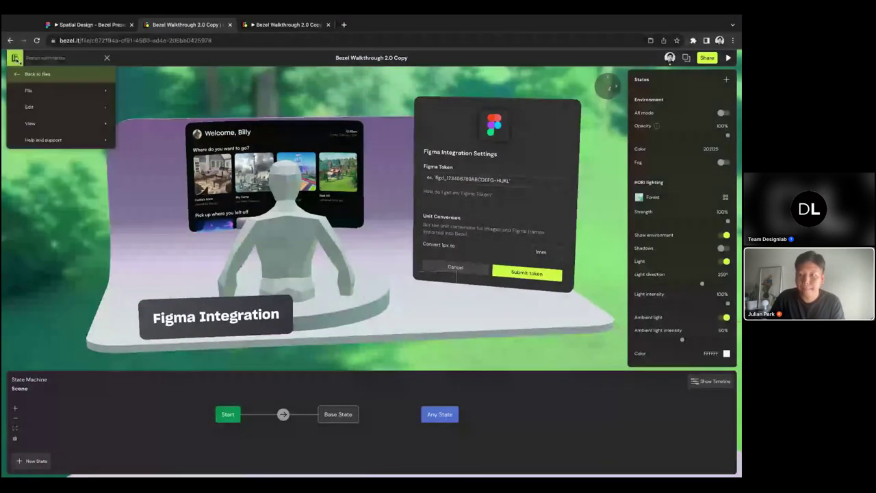
pyautogui.click(35, 74)
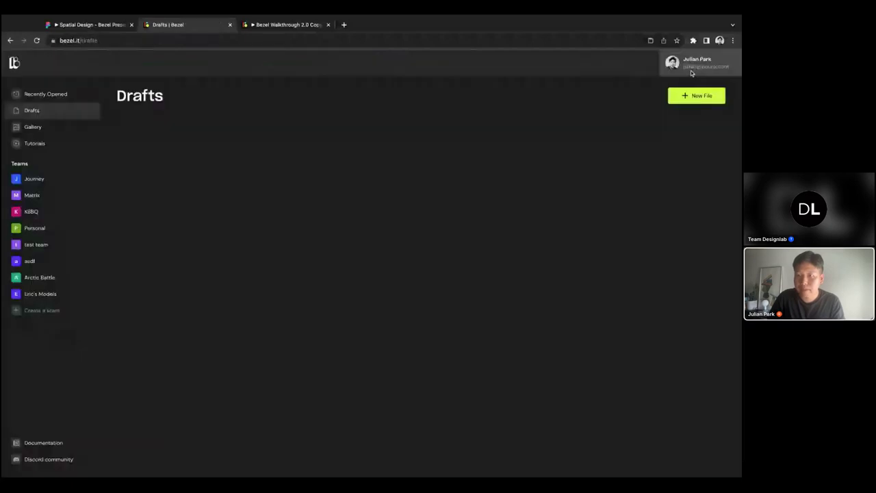
pyautogui.click(693, 67)
pyautogui.click(717, 88)
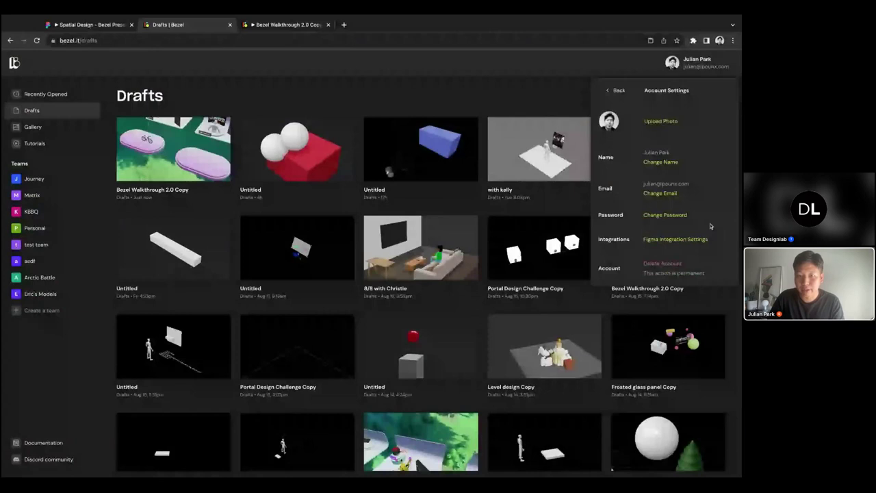
pyautogui.click(677, 239)
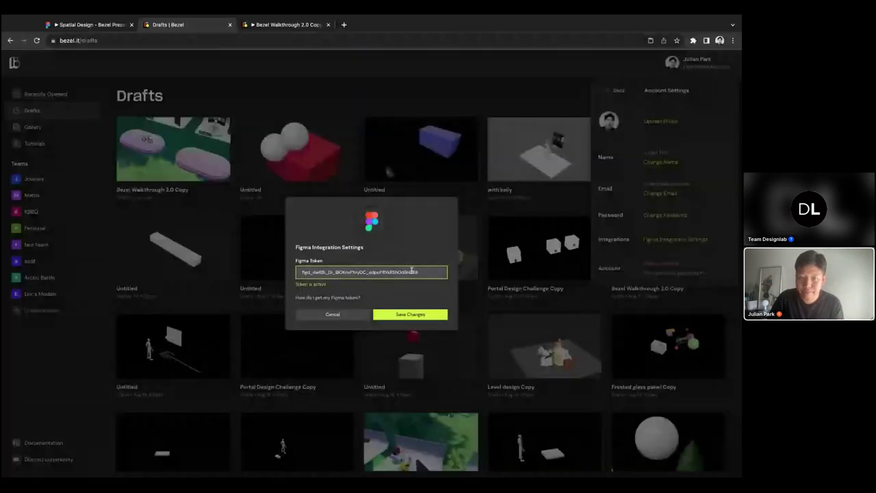
pyautogui.click(350, 133)
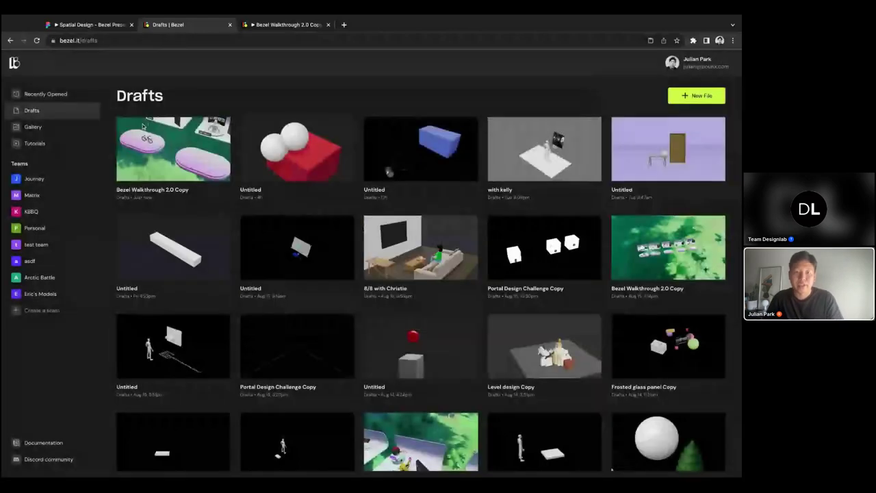
pyautogui.click(143, 125)
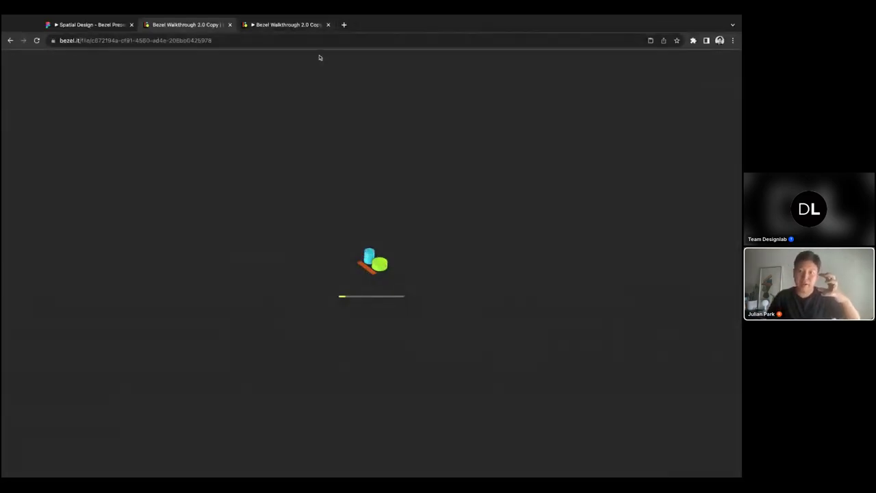
# - Inspect the Figma Integration display in the walkthrough preview and check the presentation slide with the getting-started instructions
pyautogui.click(299, 26)
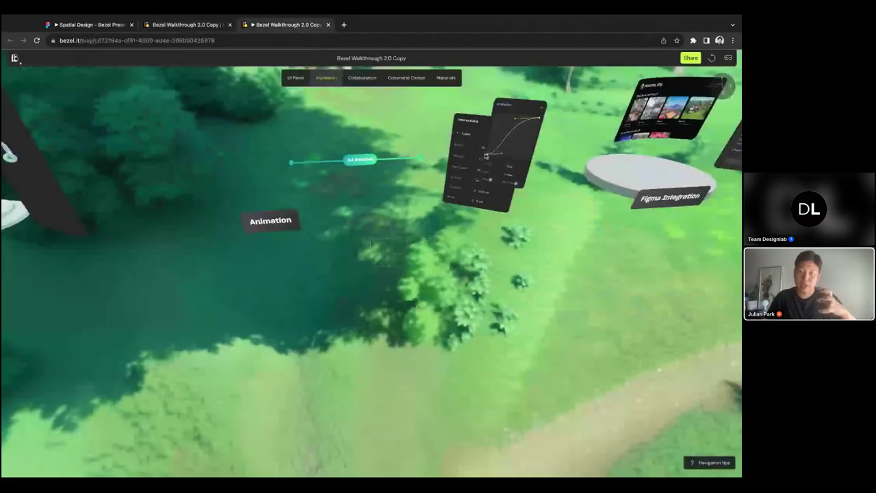
pyautogui.hscroll(5, 486, 156)
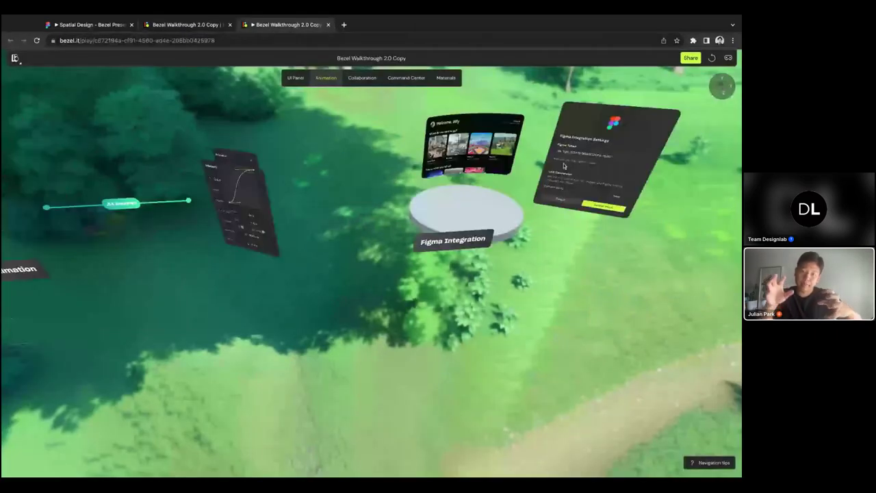
pyautogui.moveTo(564, 166); pyautogui.dragTo(335, 252)
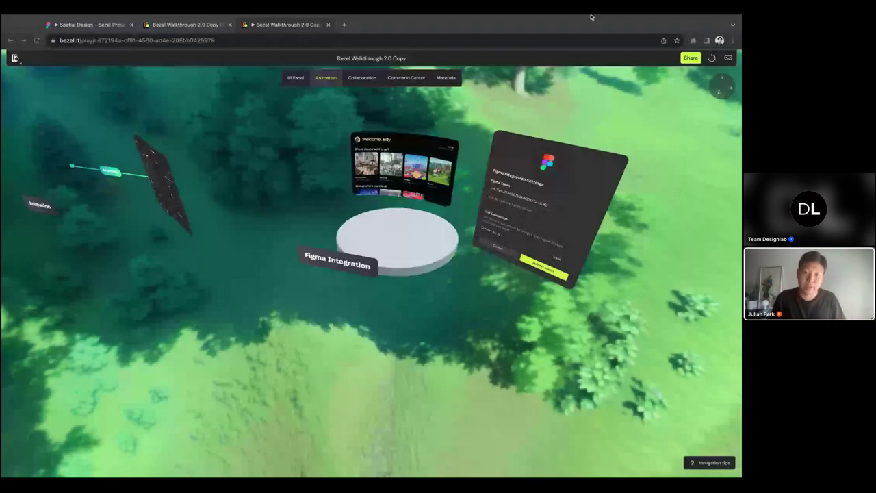
pyautogui.click(544, 32)
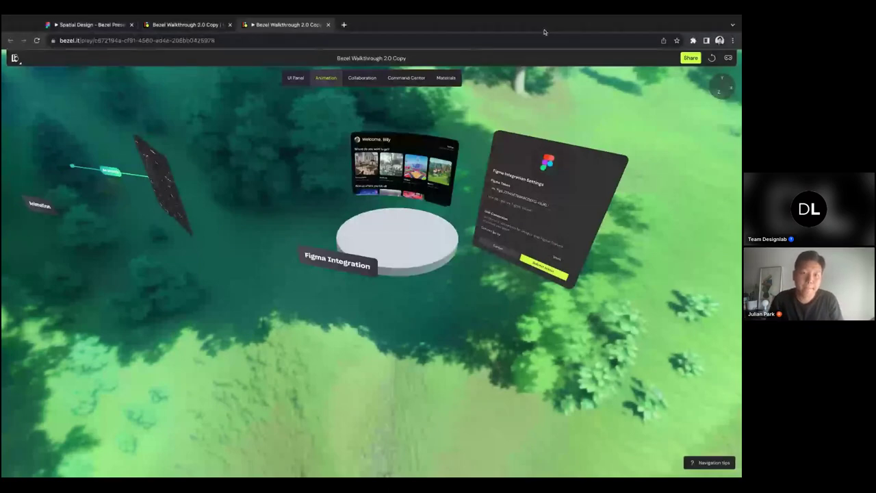
pyautogui.click(95, 24)
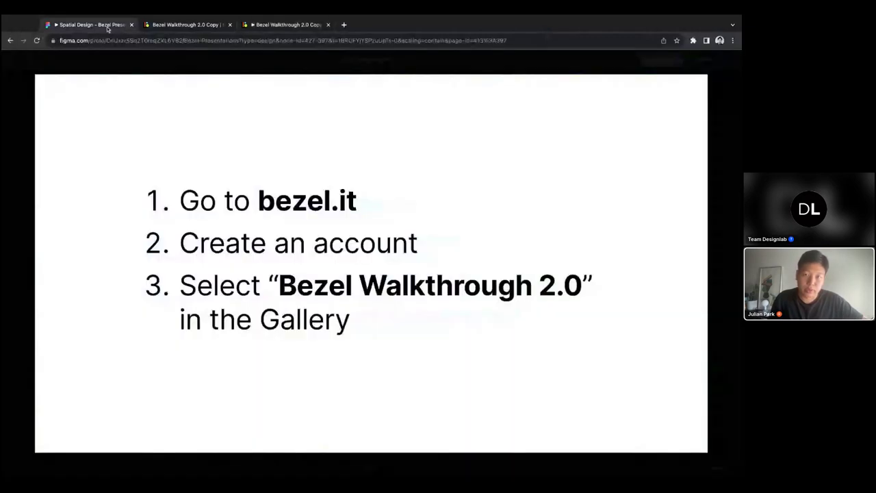
# - Return to the drafts and create a new file from the VR Ready Scene template
pyautogui.click(179, 26)
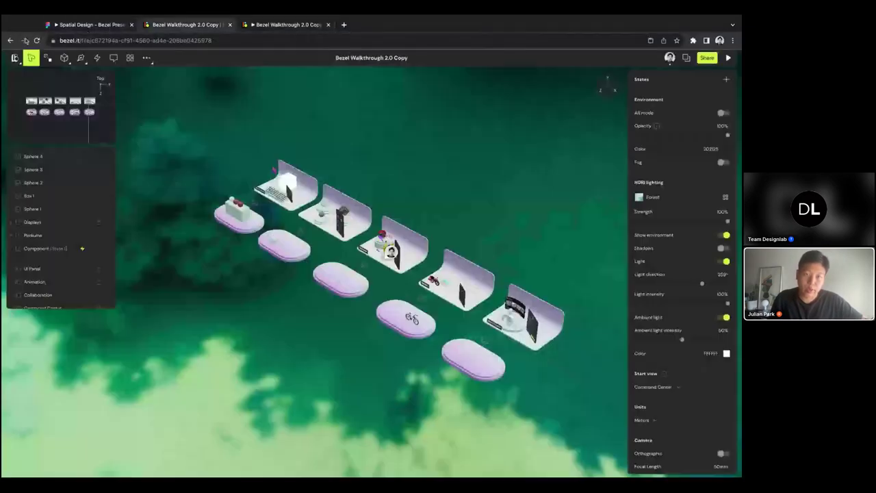
pyautogui.click(24, 40)
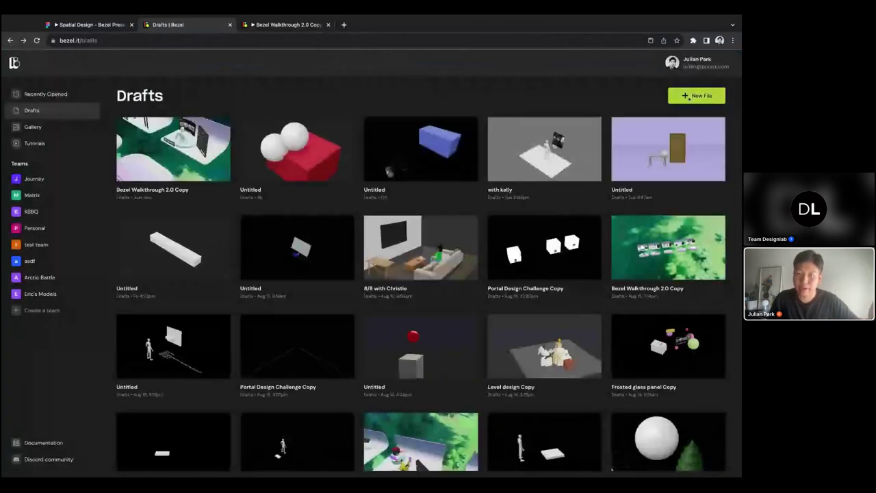
pyautogui.click(687, 97)
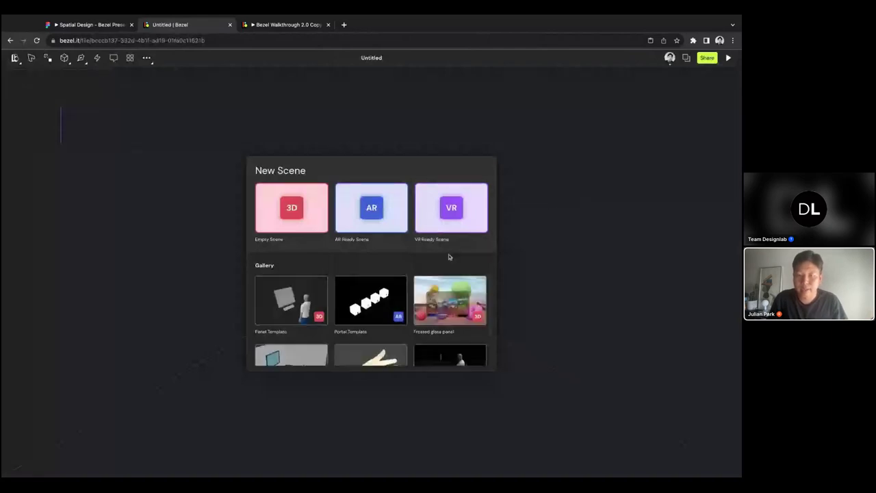
pyautogui.click(457, 236)
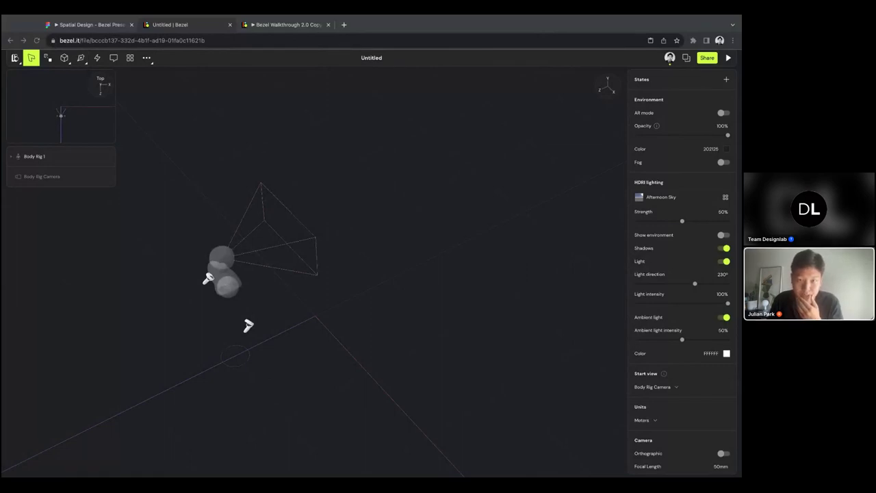
# - Import the ui image from the computer into the VR scene as a plane in front of the body rig and select it
pyautogui.moveTo(191, 472); pyautogui.dragTo(190, 379)
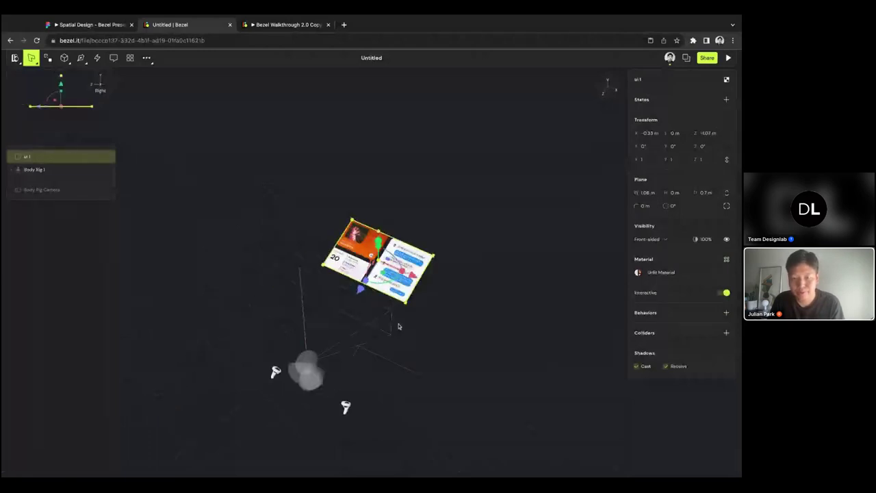
pyautogui.click(433, 192)
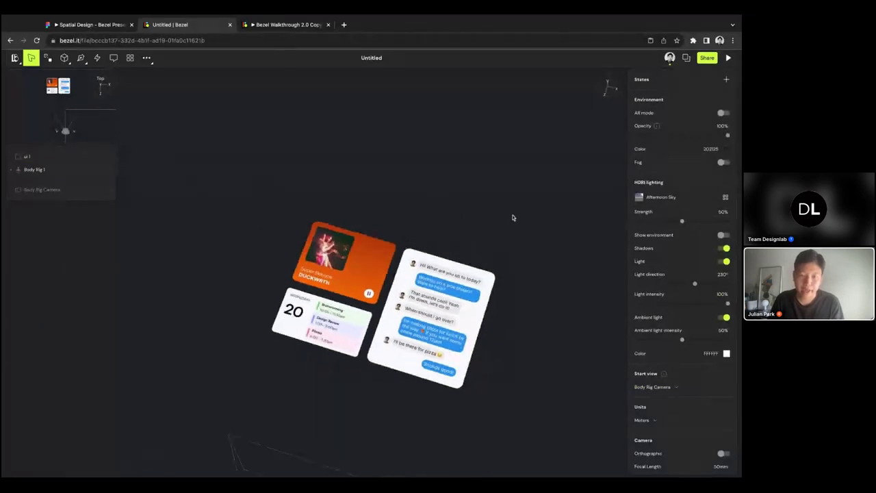
pyautogui.hscroll(10, 514, 217)
pyautogui.click(415, 266)
pyautogui.scroll(-5, 531, 236)
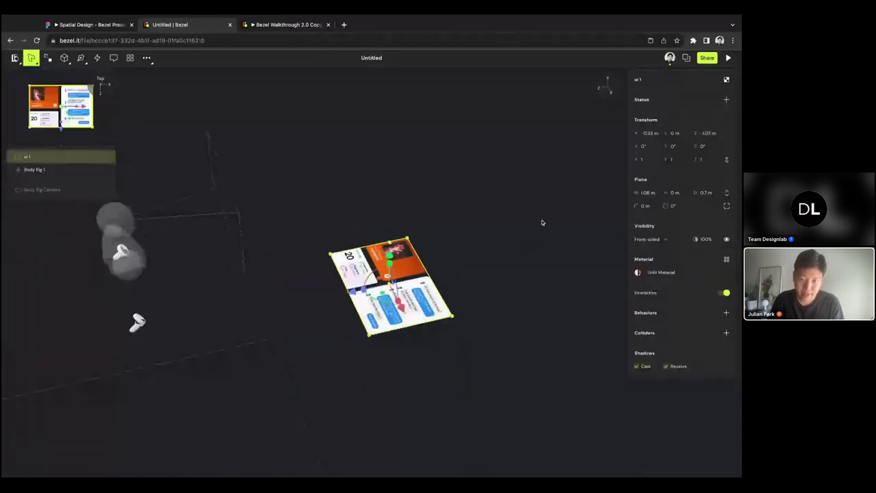
# - Stand the ui 1 plane upright with an X rotation of 90° and raise it to a Y position of 1.16 m
pyautogui.moveTo(389, 254); pyautogui.dragTo(348, 329)
pyautogui.hscroll(-8, 347, 332)
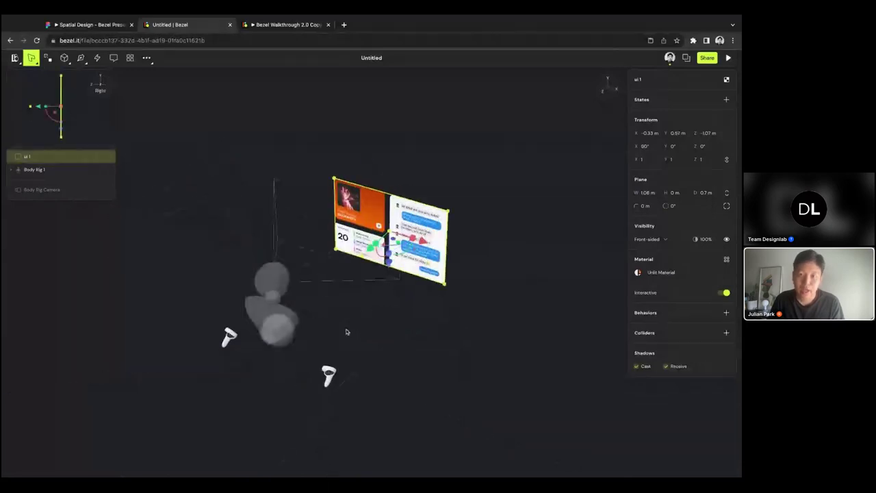
pyautogui.hscroll(3, 347, 332)
pyautogui.moveTo(389, 264); pyautogui.dragTo(389, 199)
pyautogui.hscroll(6, 369, 273)
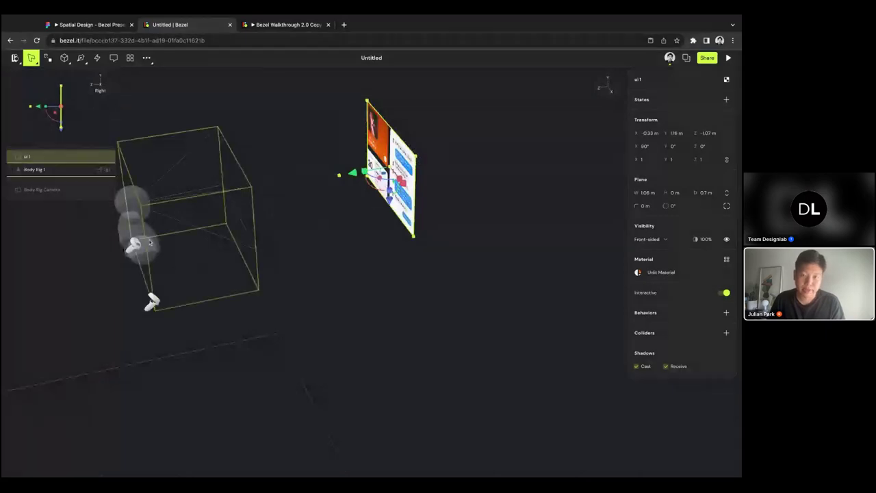
pyautogui.hscroll(-2, 331, 292)
pyautogui.hscroll(-3, 332, 293)
pyautogui.hscroll(-4, 328, 258)
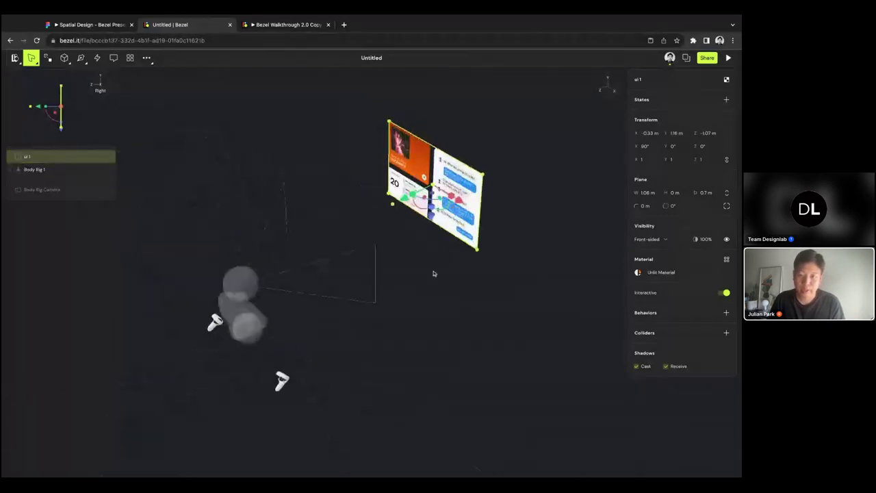
# - Scale the ui 1 plane up uniformly to 1.52 and deselect it
pyautogui.click(433, 273)
pyautogui.click(450, 207)
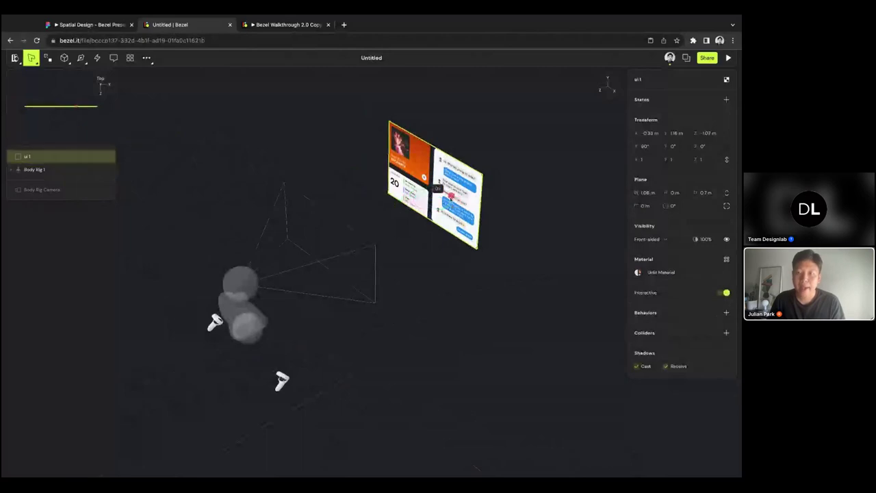
pyautogui.click(465, 287)
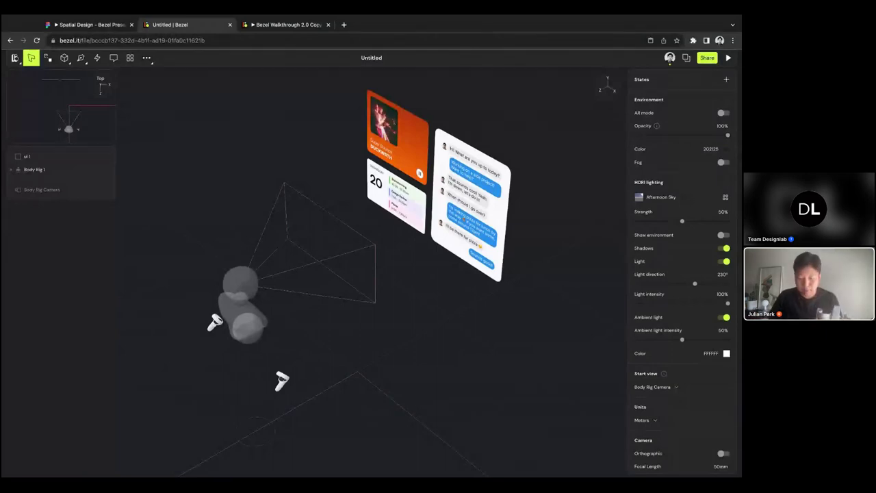
# - Open oculus.com/casting in a new browser tab and view the headset's cast of the VR scene
pyautogui.hotkey('ctrl', 't')
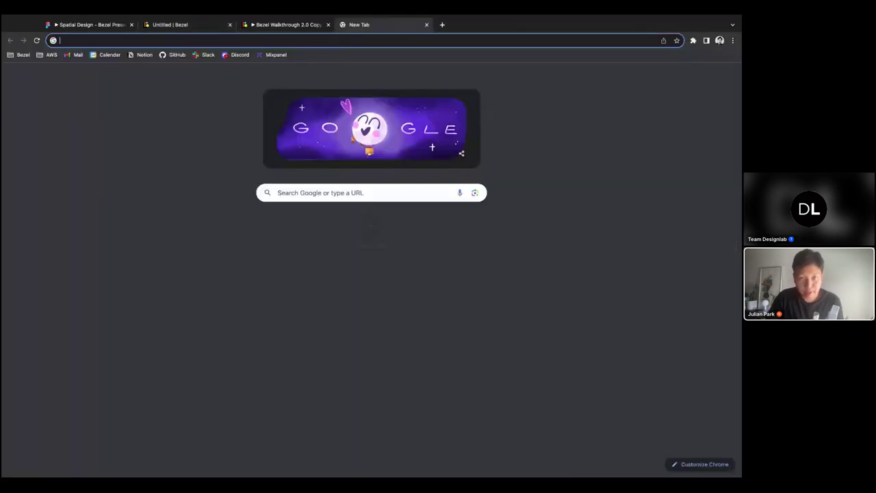
pyautogui.write('oculus.com/casting')
pyautogui.press('Return')
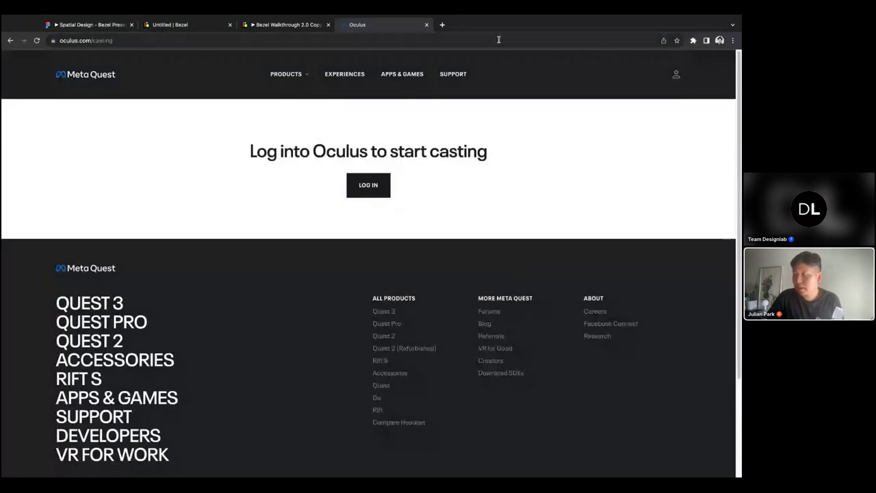
pyautogui.click(426, 24)
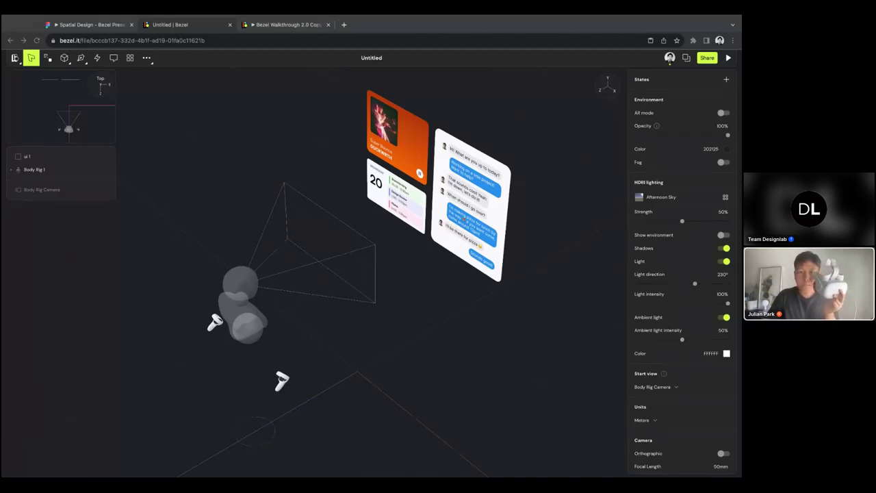
pyautogui.moveTo(395, 18); pyautogui.dragTo(398, 29)
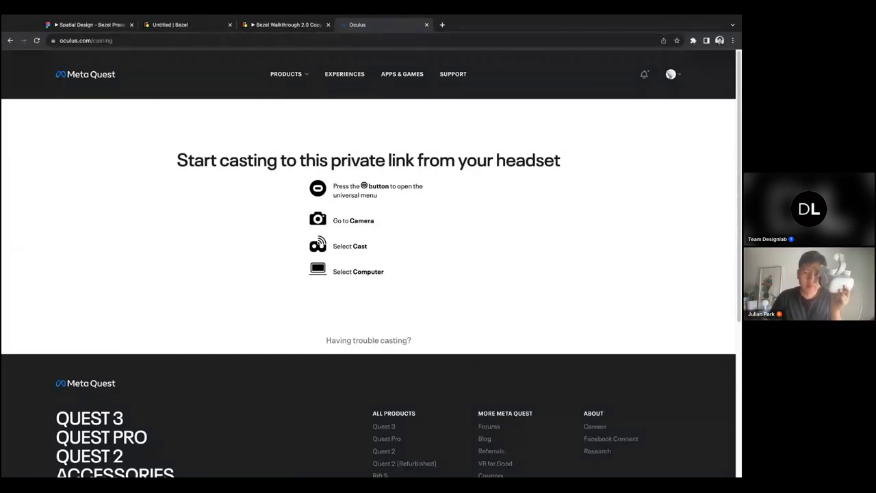
pyautogui.click(186, 25)
pyautogui.click(356, 26)
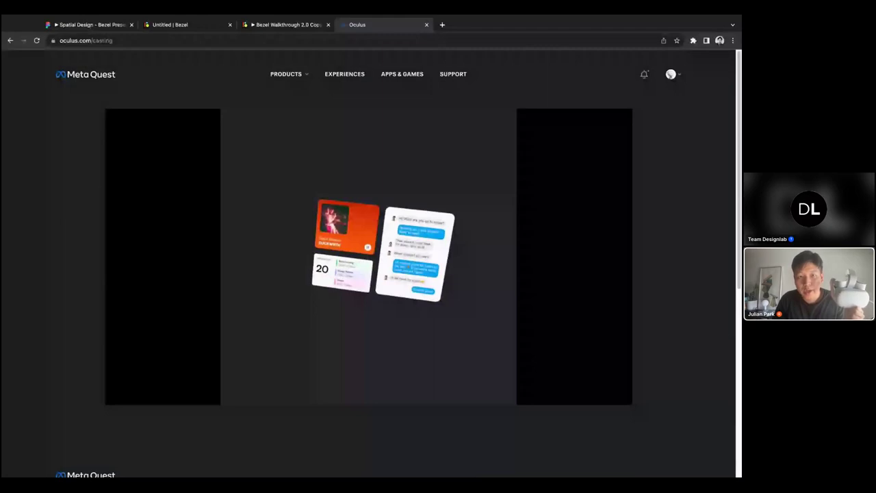
# - Back in the Bezel file, add and select a new state for the ui 1 plane linked from its Base State, moving Any State aside
pyautogui.click(206, 24)
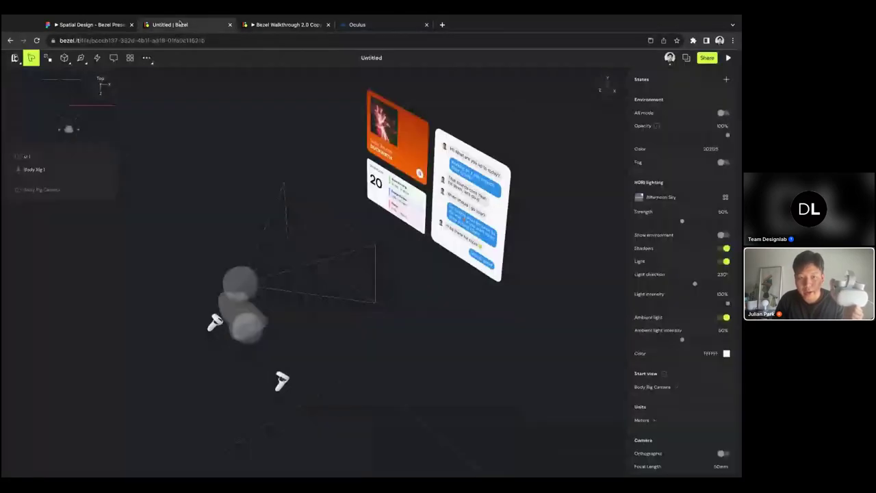
pyautogui.click(97, 58)
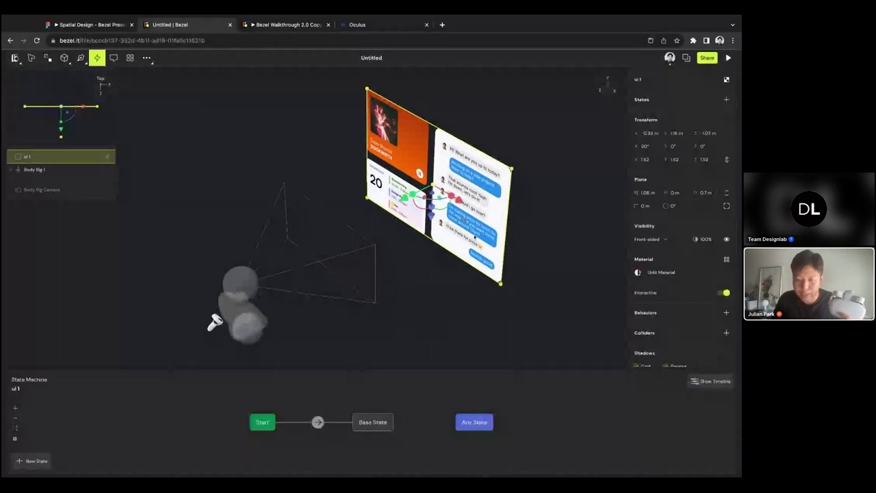
pyautogui.moveTo(474, 420); pyautogui.dragTo(518, 419)
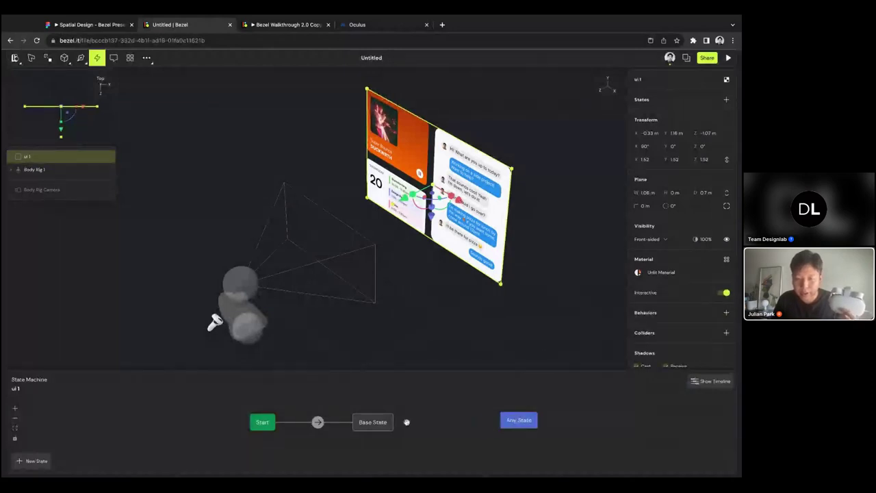
pyautogui.moveTo(396, 422); pyautogui.dragTo(454, 430)
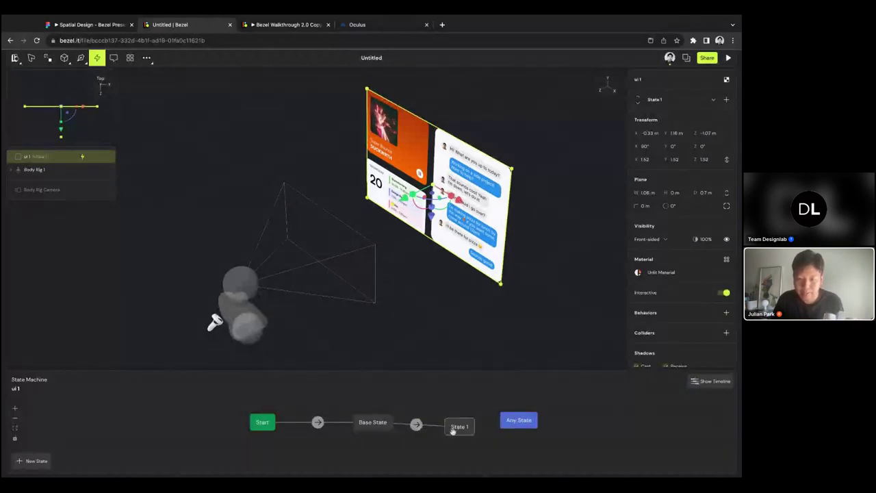
pyautogui.click(459, 426)
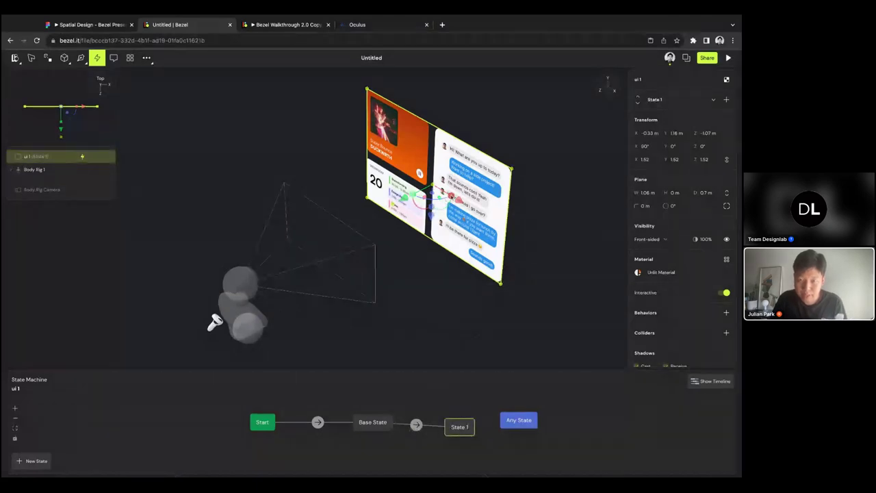
# - In State 1, lower the ui 1 plane to a Y position of 0.61 m and scale it down uniformly to 0.69
pyautogui.moveTo(431, 214); pyautogui.dragTo(430, 271)
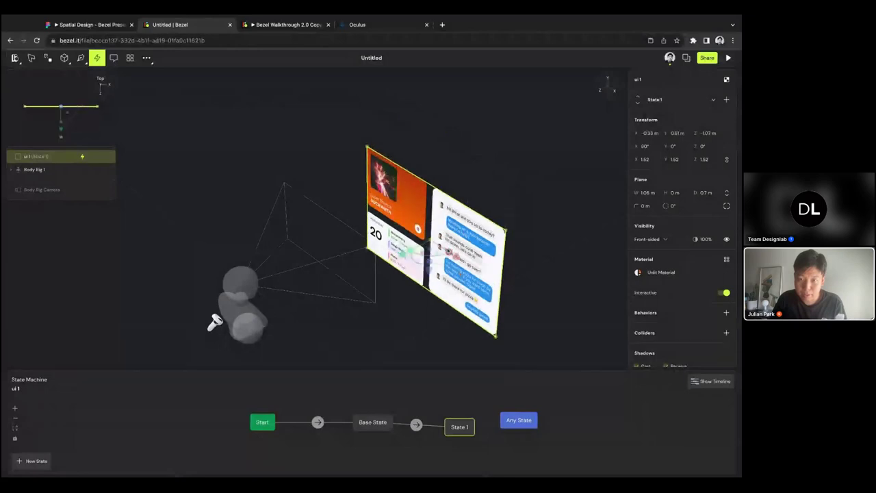
pyautogui.moveTo(496, 336); pyautogui.dragTo(450, 253)
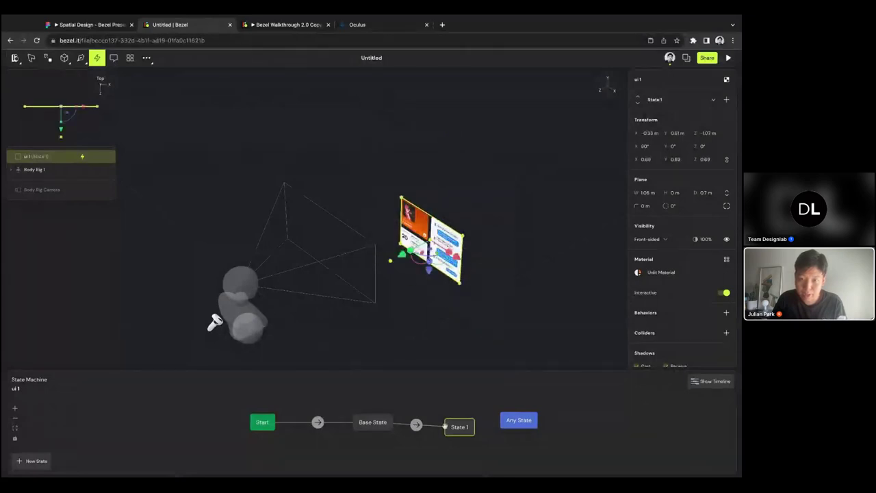
# - Link State 1 back to Base State with a return transition and compare the ui 1 plane in both states
pyautogui.moveTo(441, 427); pyautogui.dragTo(392, 423)
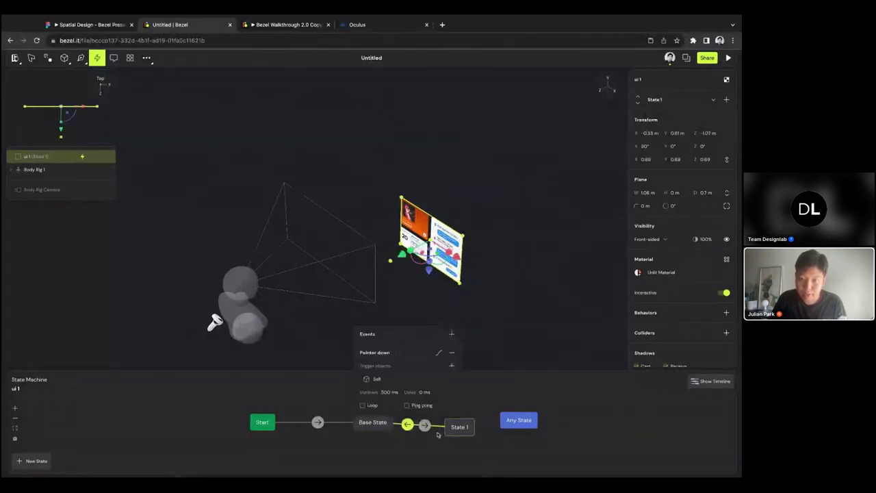
pyautogui.click(369, 422)
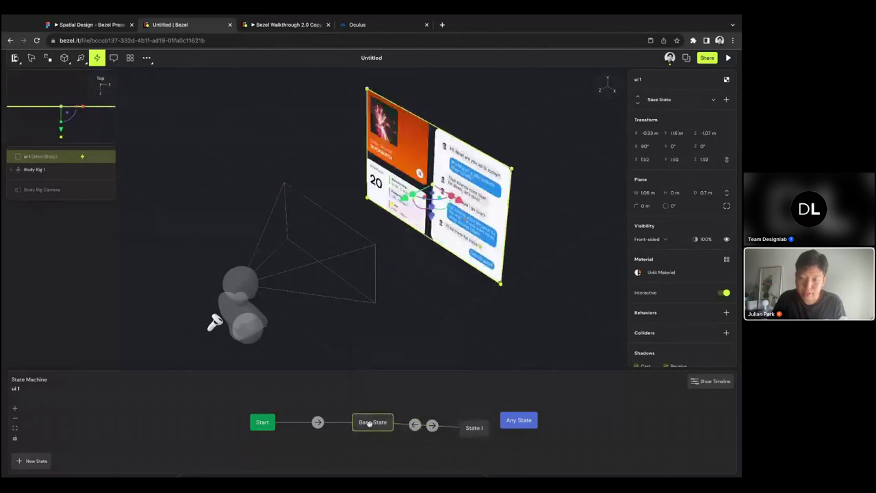
pyautogui.click(473, 427)
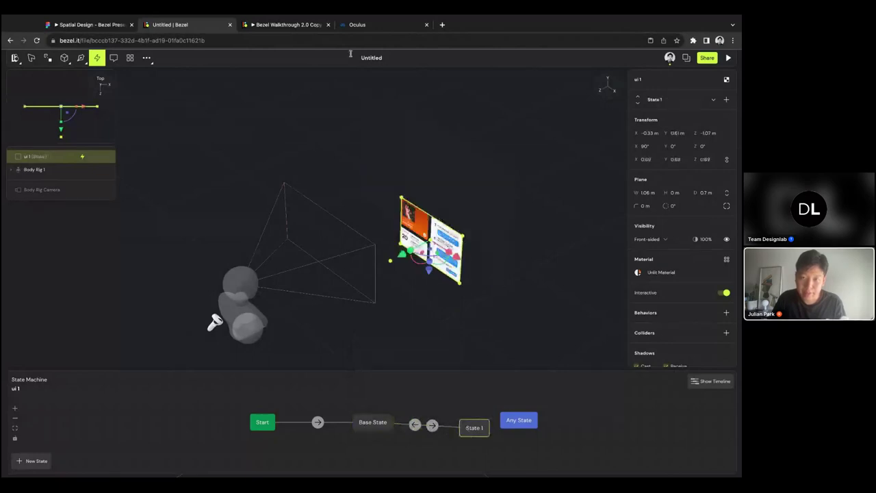
# - View the headset's cast on the Oculus casting page and return to the Figma presentation's slide on getting started with Bezel
pyautogui.click(308, 28)
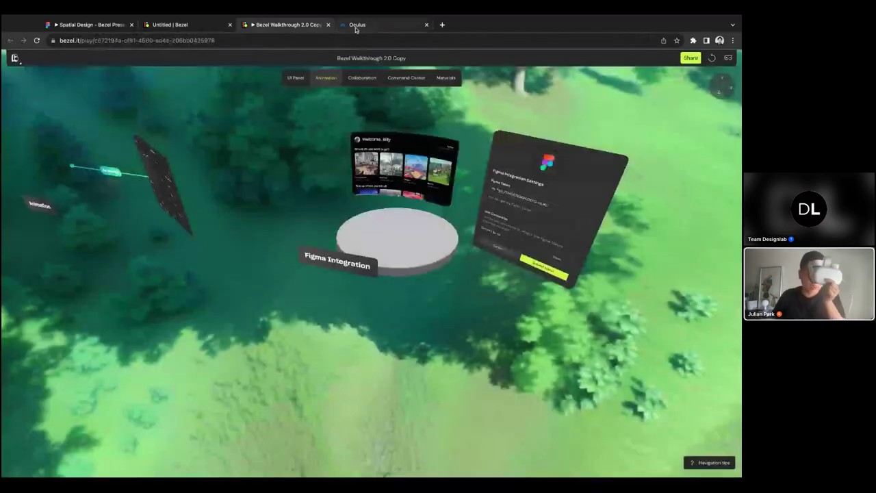
pyautogui.click(358, 25)
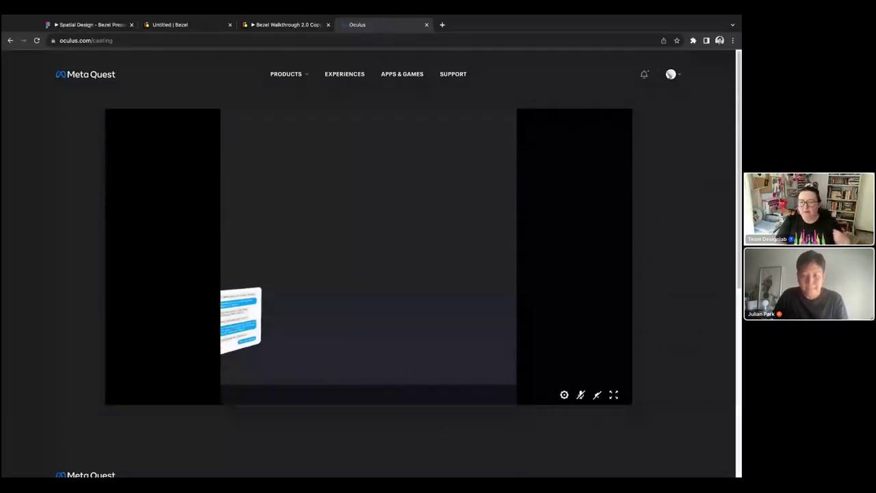
pyautogui.hotkey('ctrl', 'Tab')
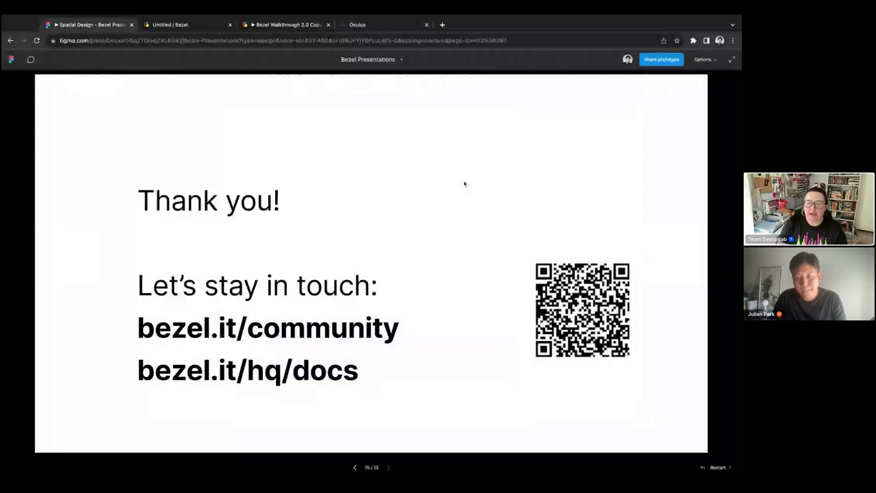
pyautogui.press('Left')
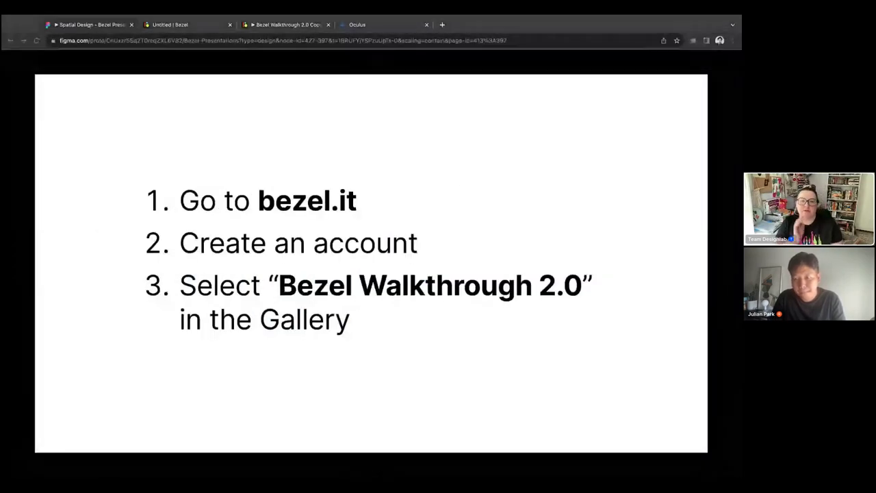